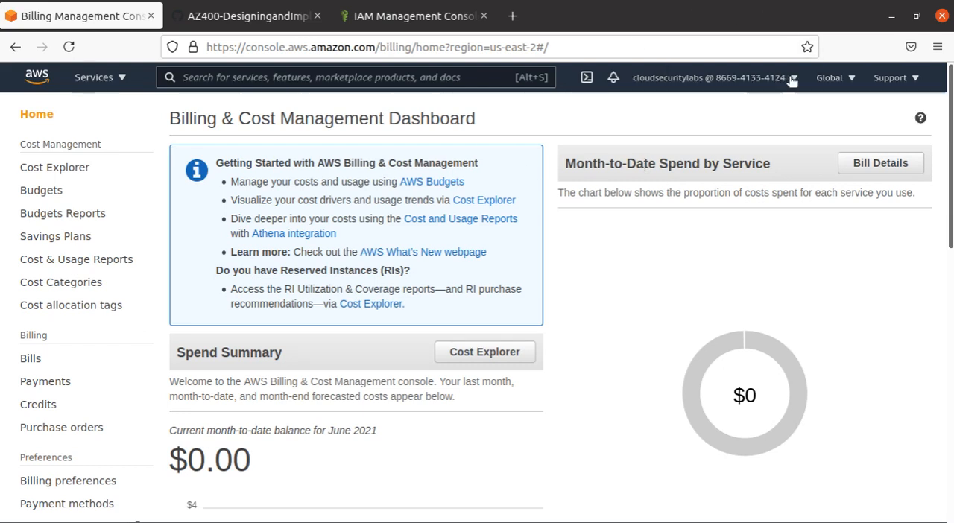
left_click(684, 78)
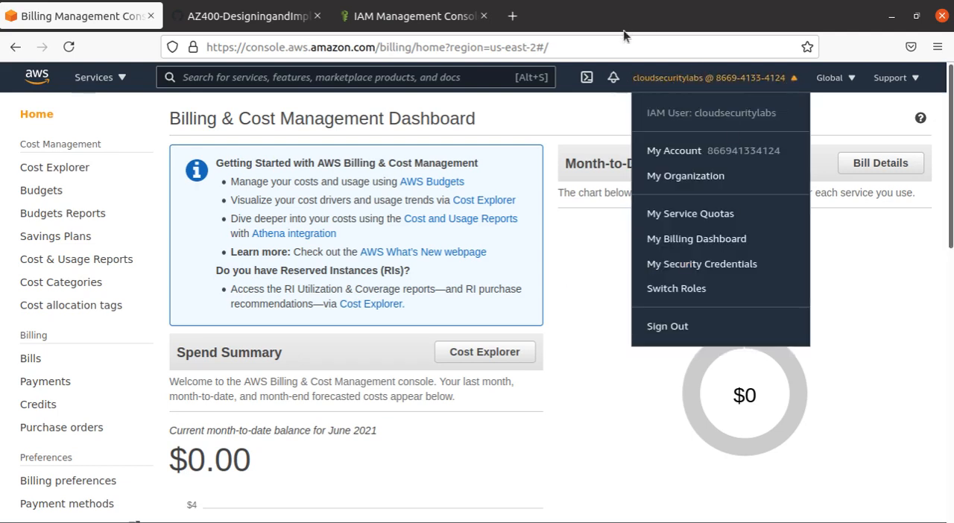
left_click(583, 114)
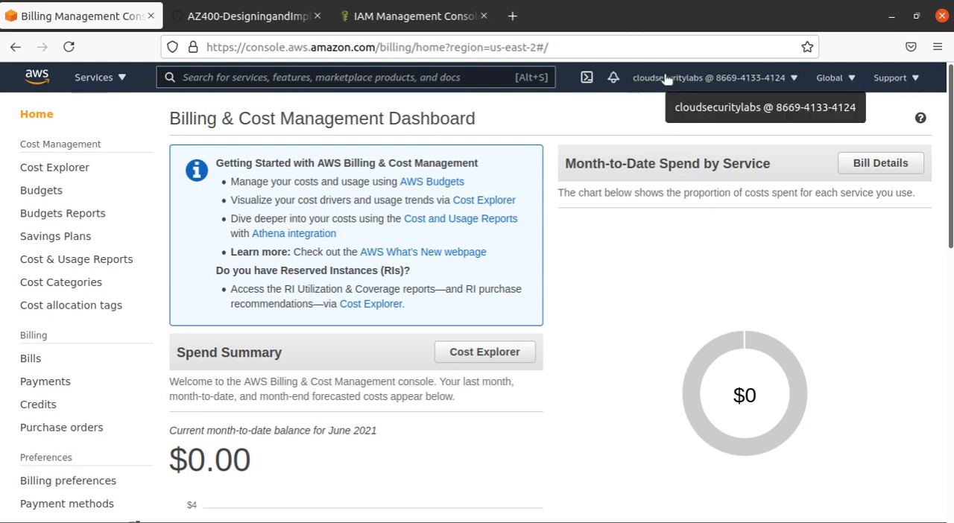
key("alt+s")
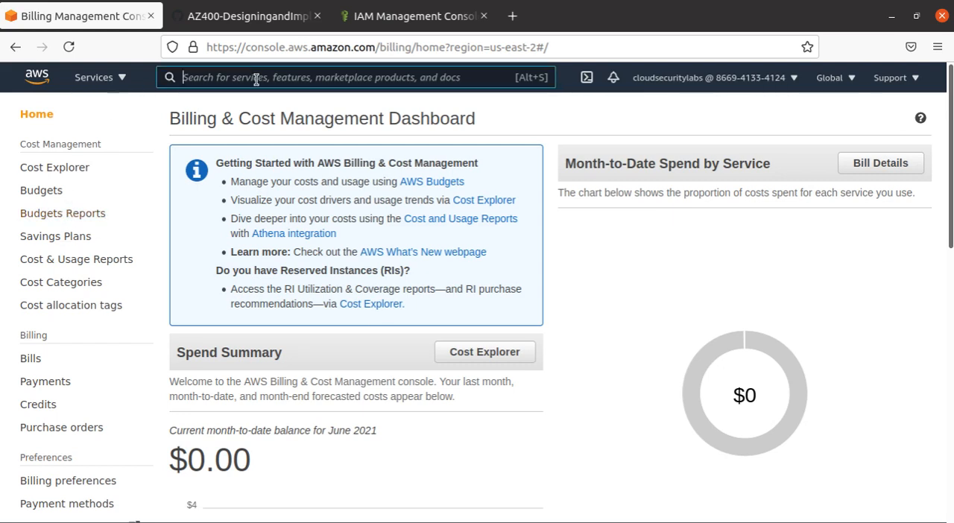
- Return to the AWS Management Console home, search for "billing" and open the Billing service
left_click(37, 82)
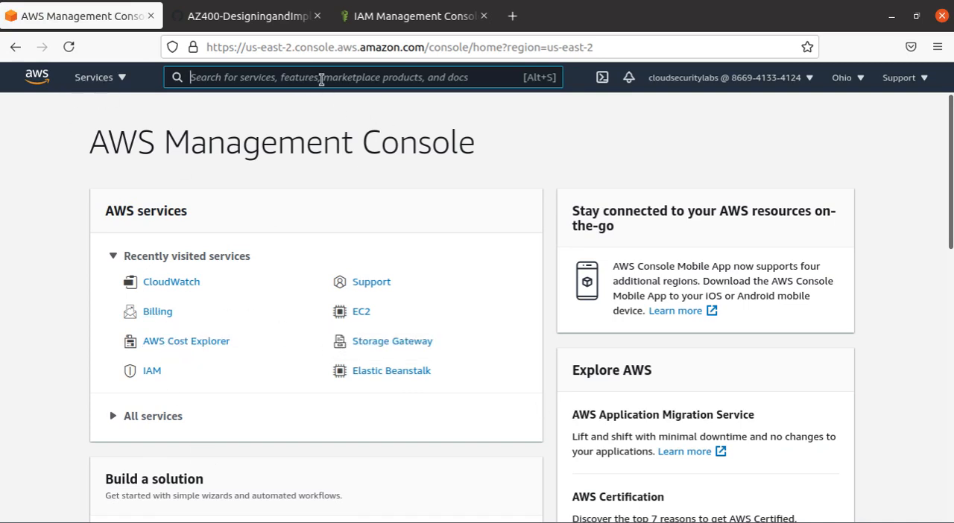
type("billing")
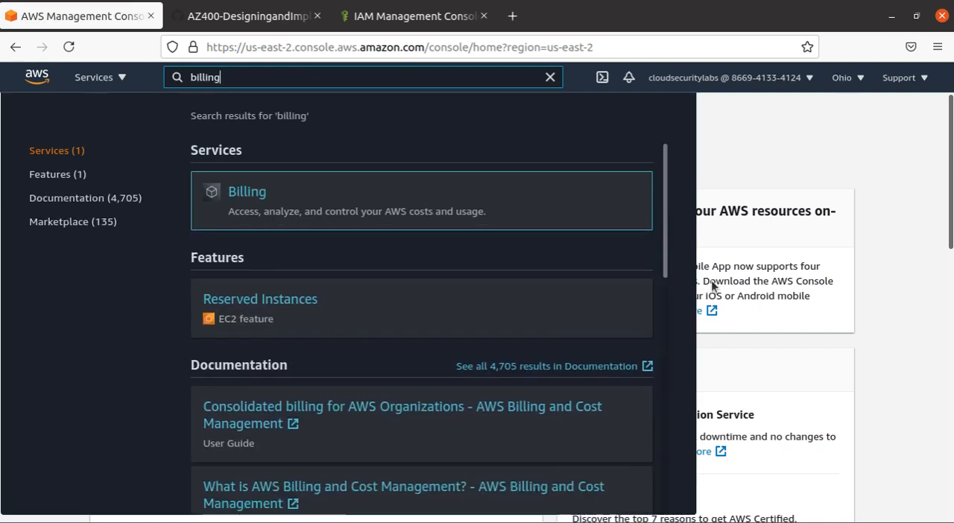
left_click(243, 196)
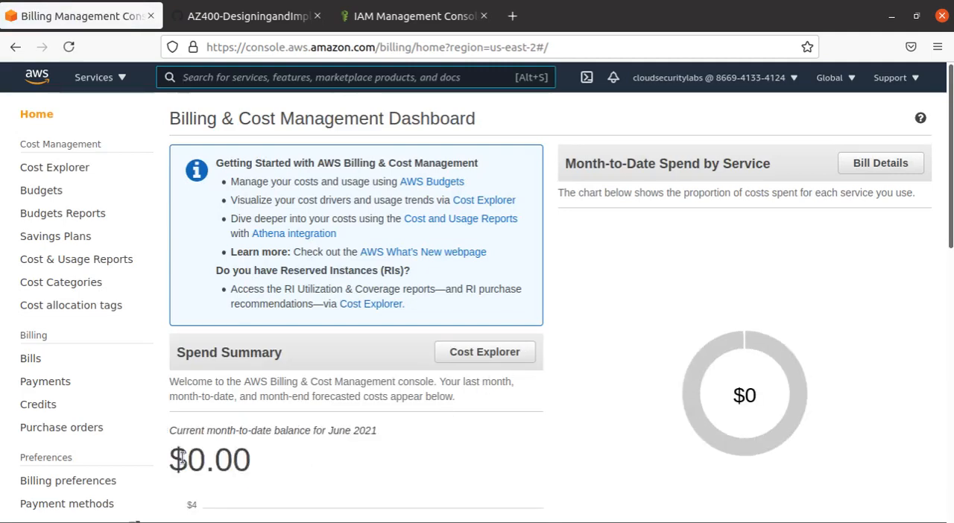
- Look over the spend summary on the billing dashboard and open the Billing preferences page
scroll(187, 456, "down", 5)
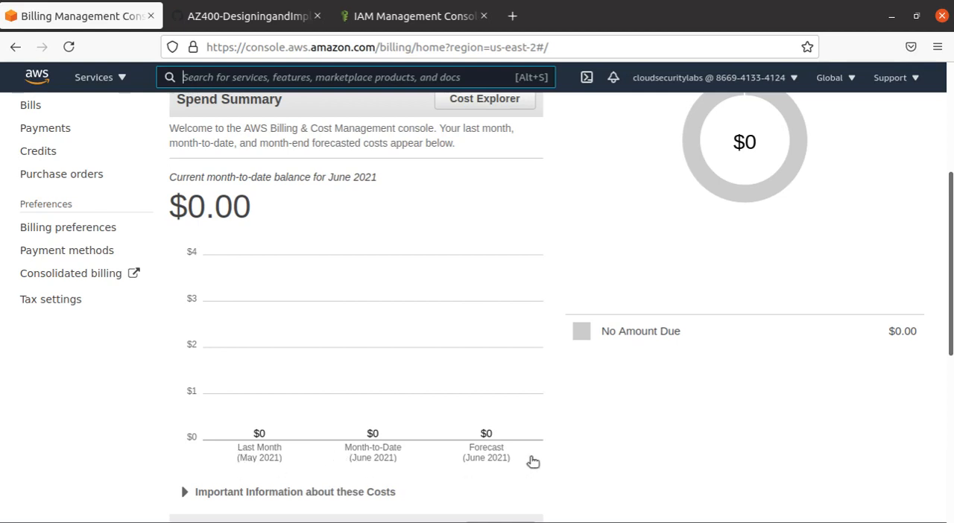
scroll(565, 481, "up", 5)
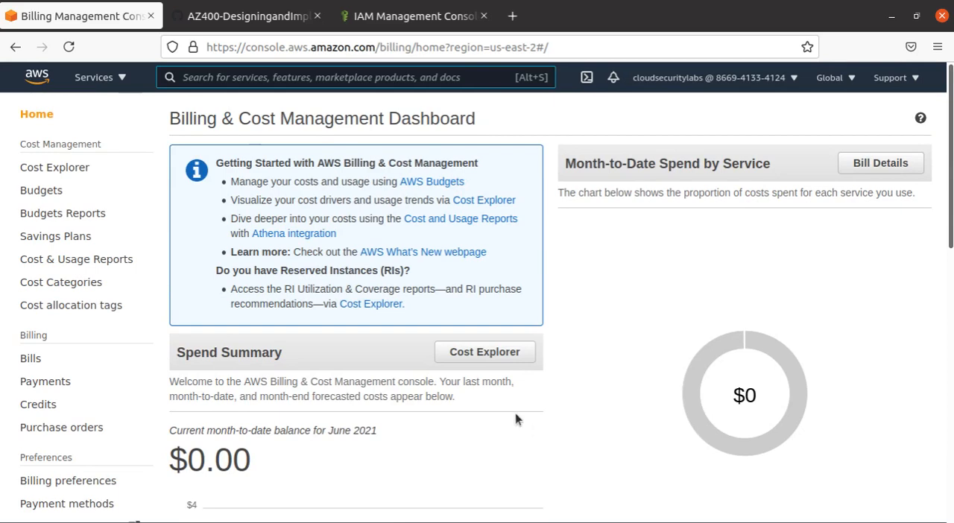
scroll(515, 414, "down", 3)
scroll(508, 430, "up", 3)
scroll(129, 379, "down", 2)
left_click_drag(73, 373, 21, 376)
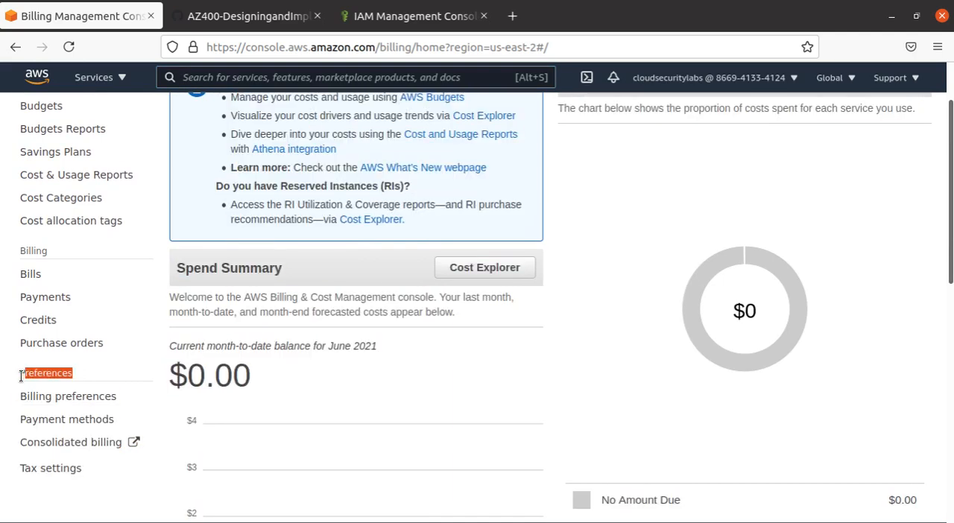
left_click(78, 397)
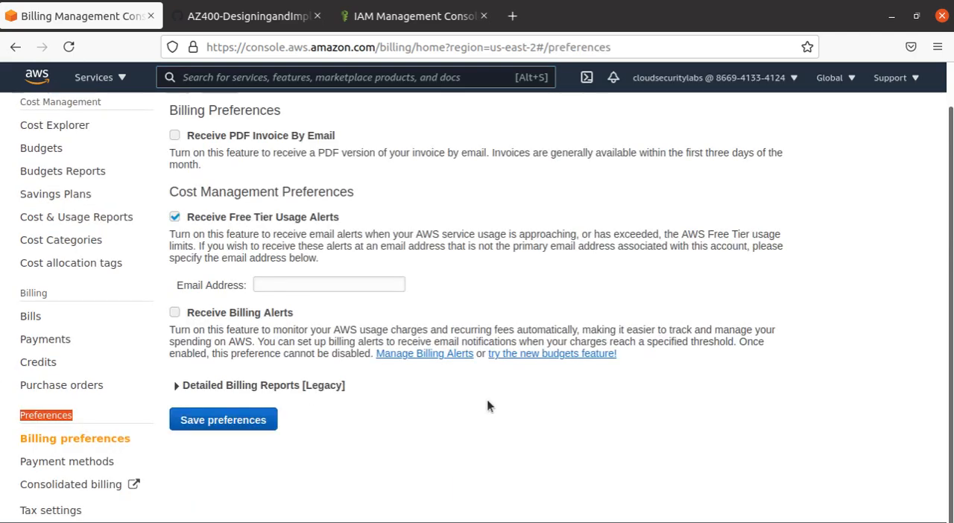
scroll(487, 407, "up", 1)
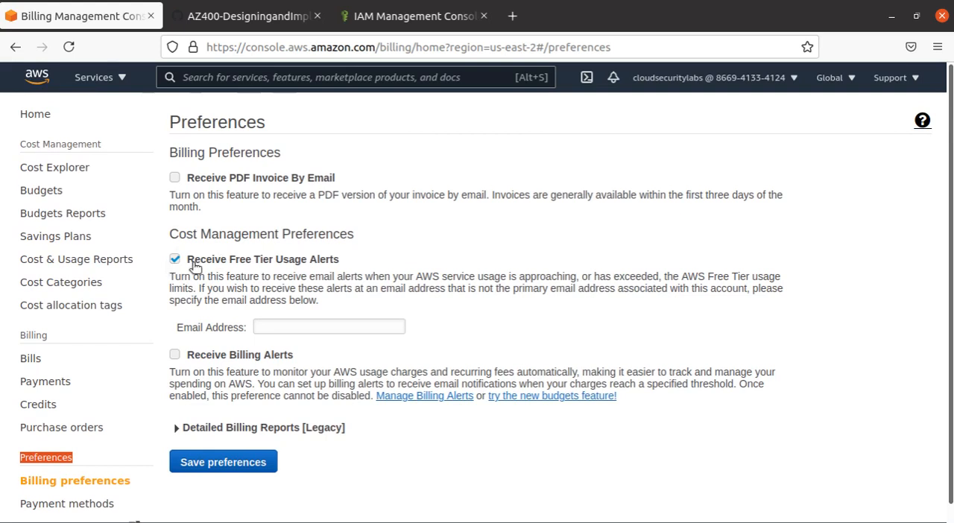
- Enable receiving the PDF invoice by email in the billing preferences
left_click_drag(187, 259, 342, 261)
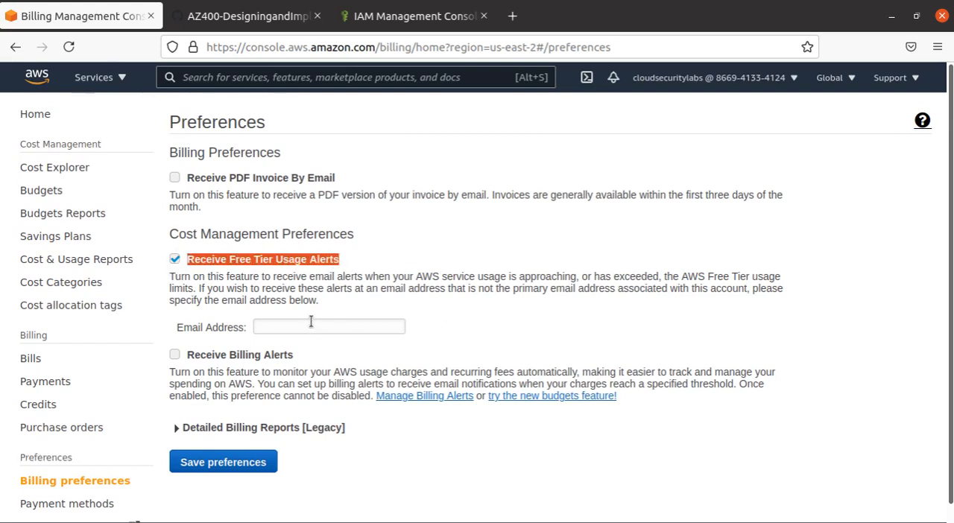
left_click(484, 184)
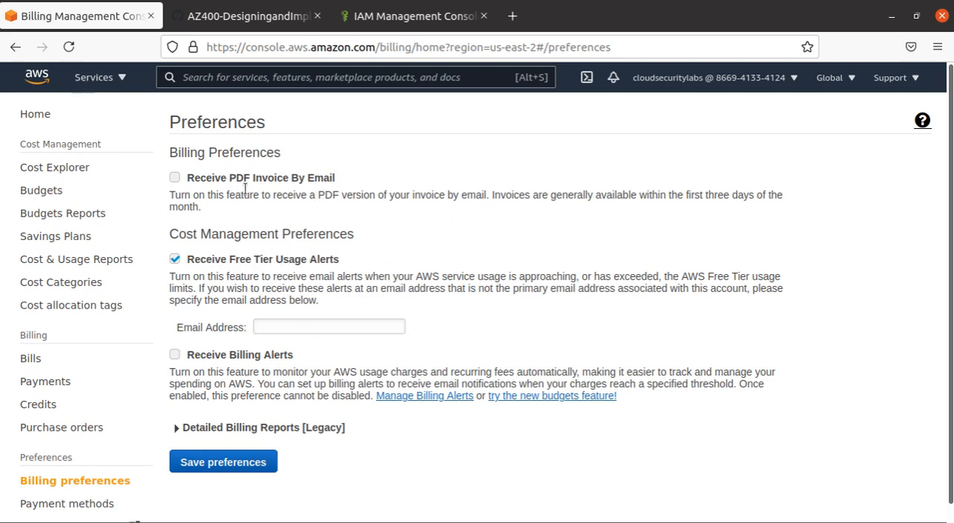
left_click(175, 178)
left_click_drag(325, 196, 491, 196)
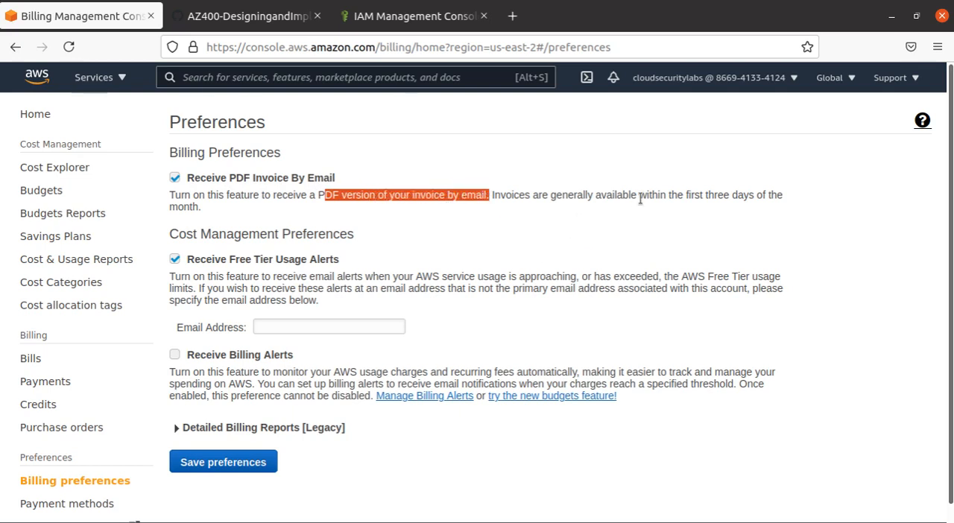
left_click_drag(638, 196, 781, 213)
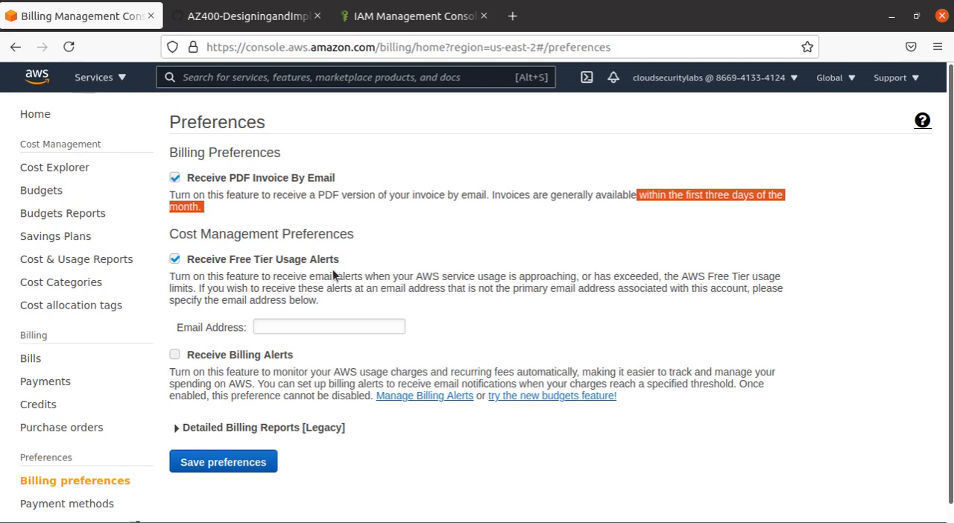
- Fill in the notification email address for the Free Tier usage alerts
left_click_drag(170, 280, 243, 278)
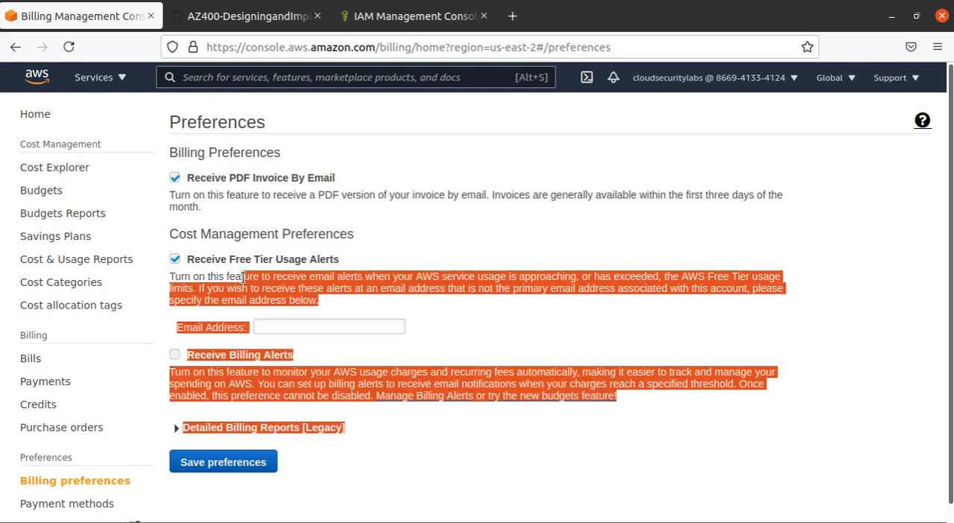
left_click(381, 295)
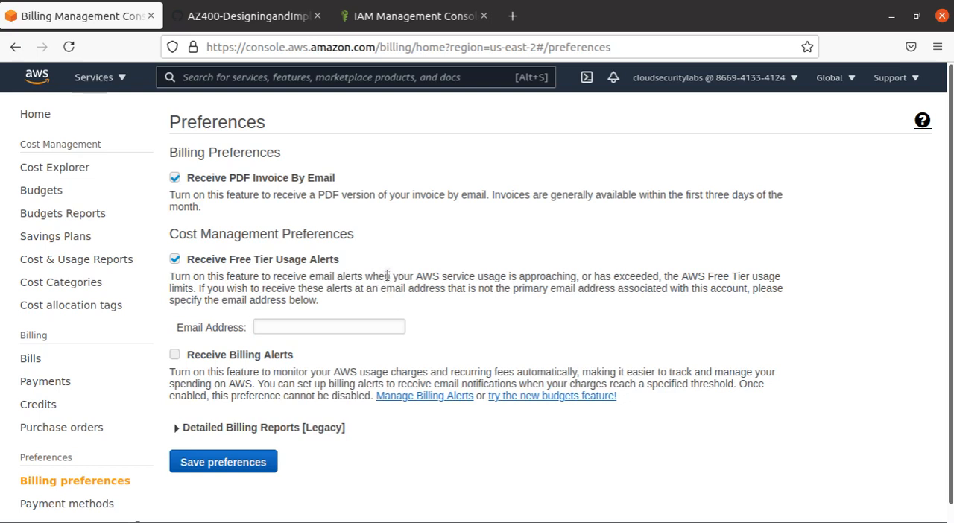
left_click_drag(520, 277, 195, 289)
left_click(313, 323)
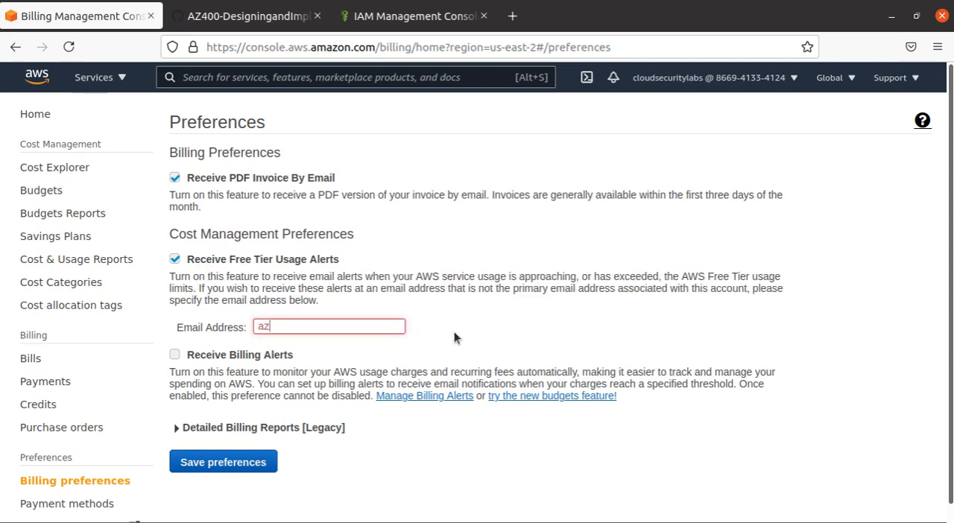
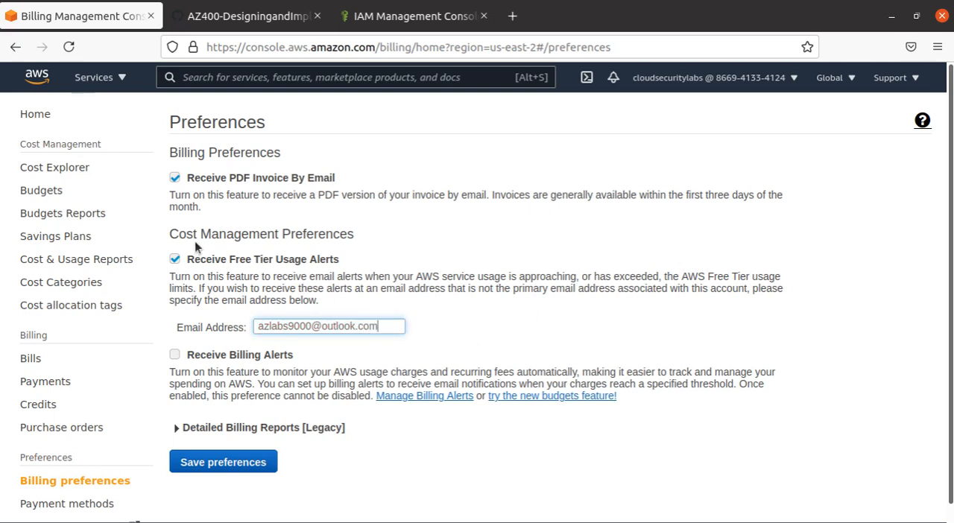
left_click(339, 350)
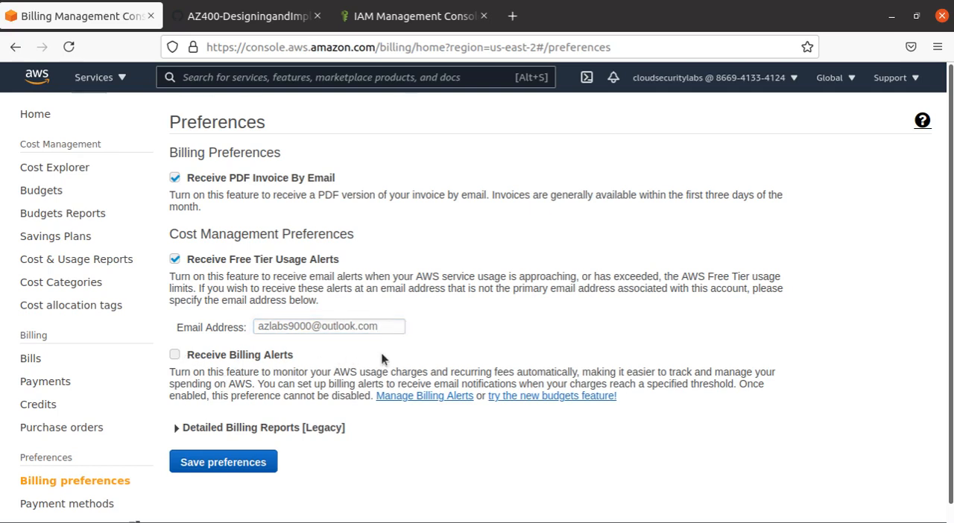
- Enable Receive Billing Alerts and review the legacy Detailed Billing Reports options, leaving that section collapsed
left_click(176, 355)
left_click(178, 430)
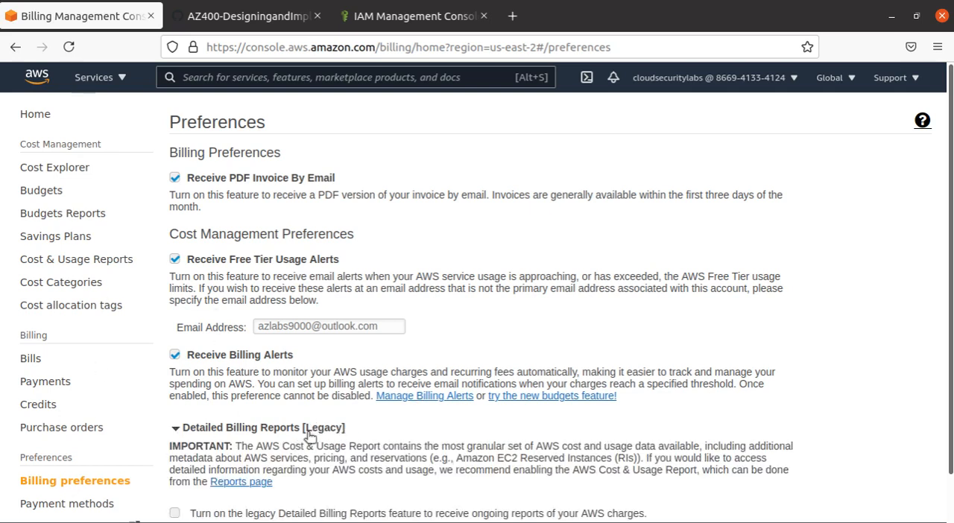
scroll(273, 411, "down", 2)
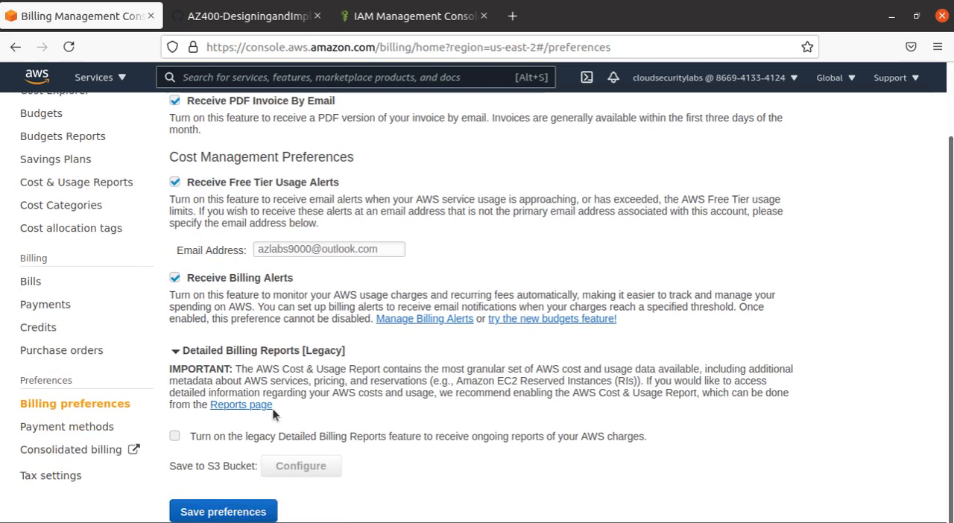
left_click(206, 351)
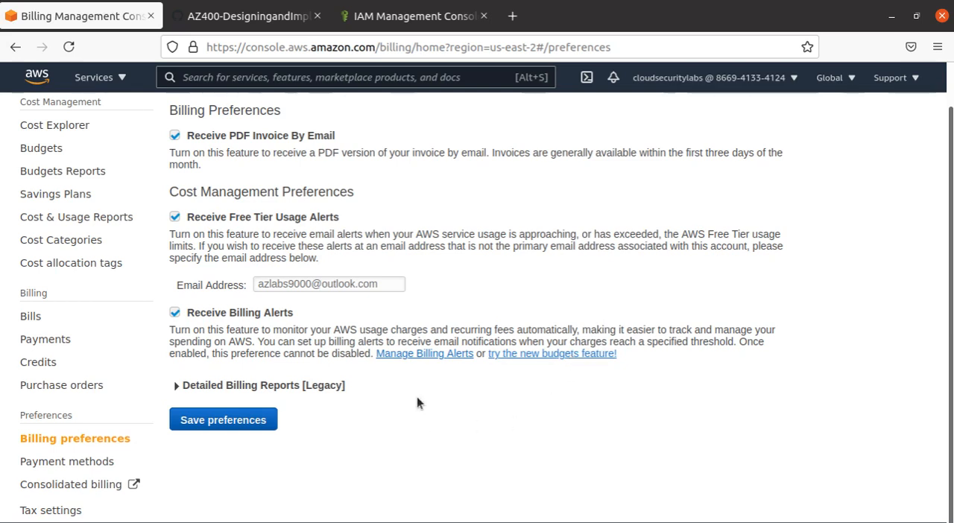
left_click(446, 360)
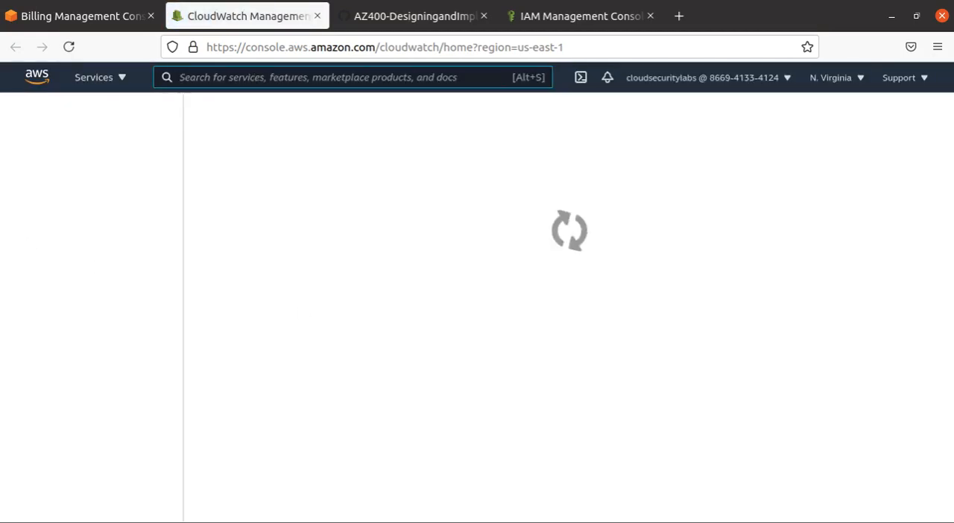
left_click(1, 229)
left_click(195, 106)
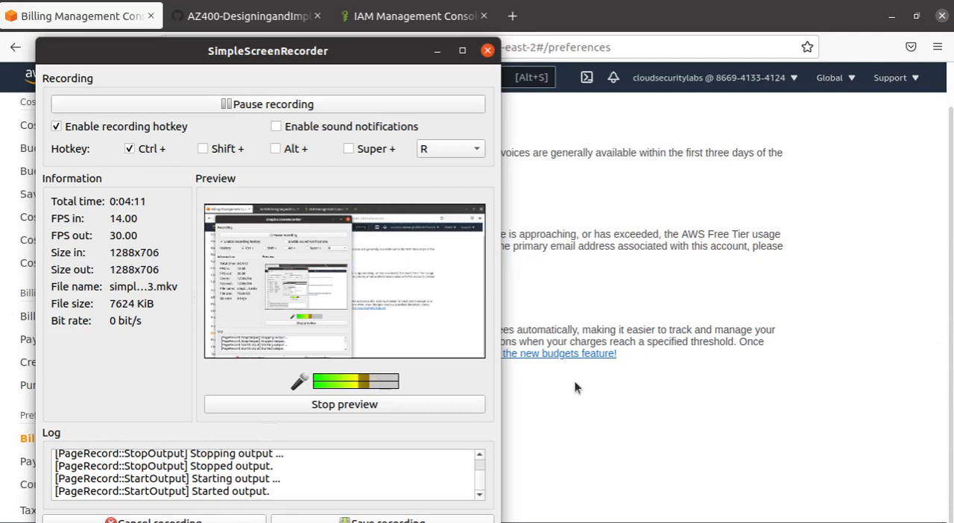
left_click(655, 427)
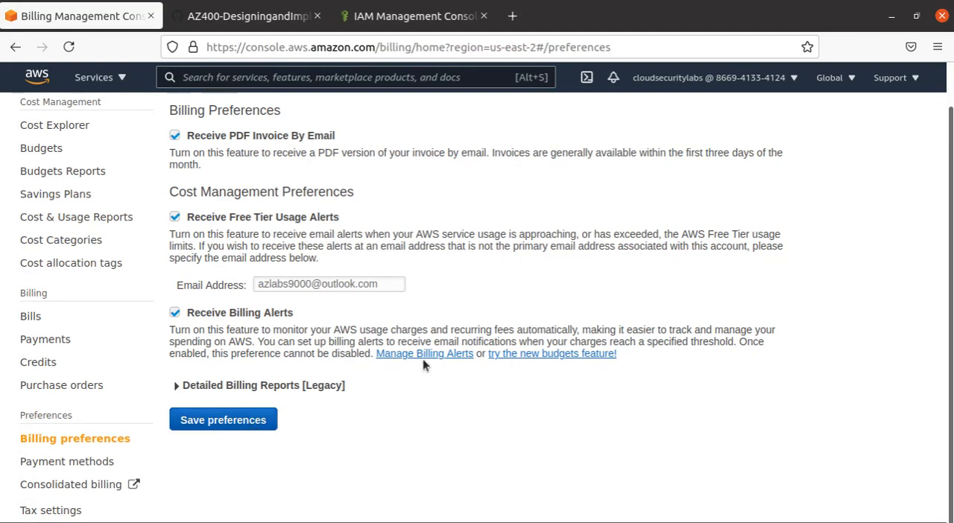
- Save the changed billing preferences
left_click(218, 421)
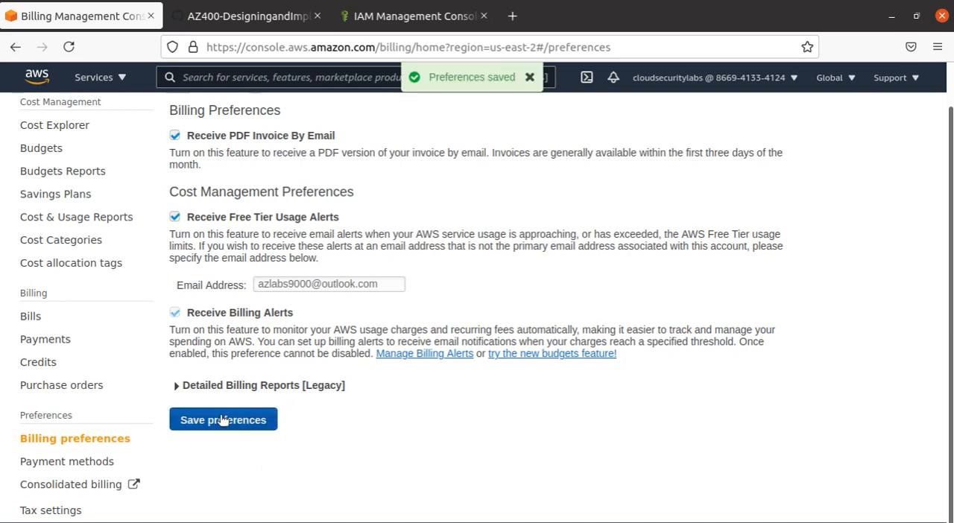
left_click(432, 354)
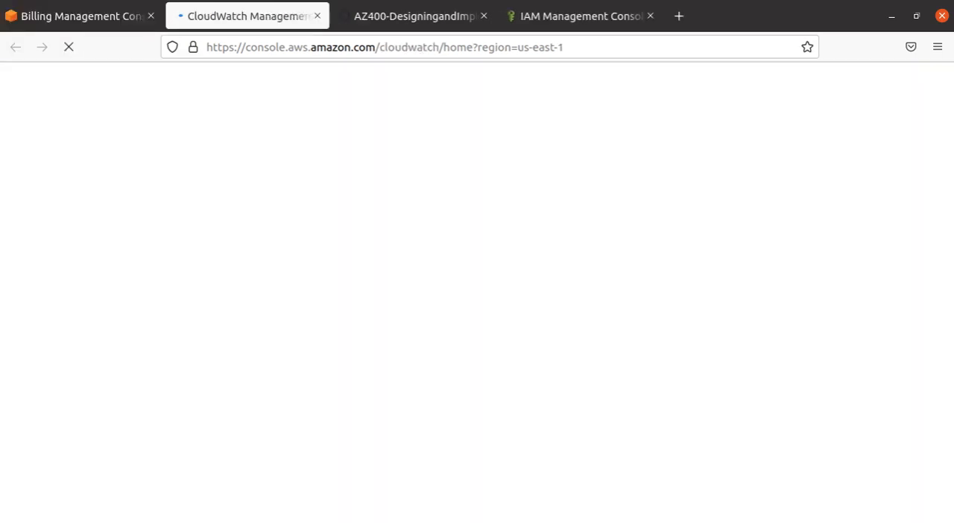
left_click(0, 228)
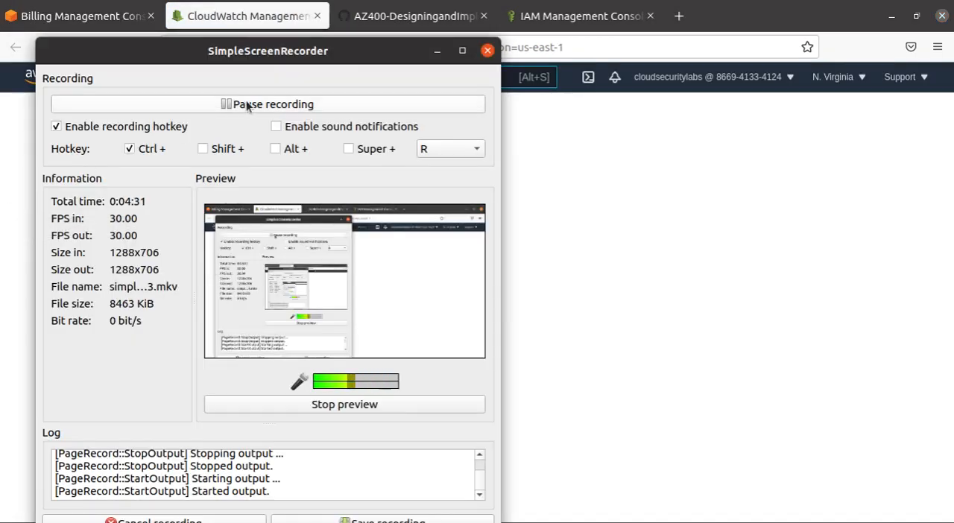
left_click(239, 105)
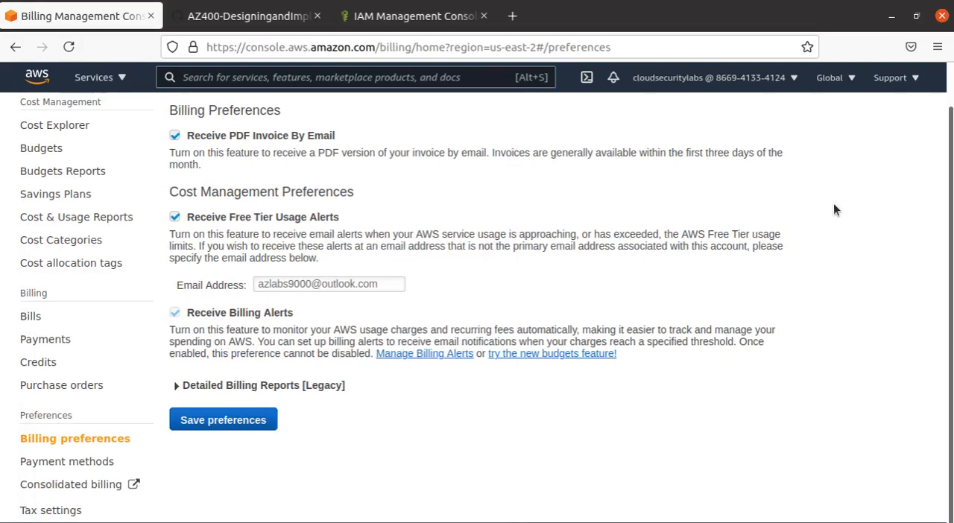
- Open billing alert management in CloudWatch and dismiss the update and new dashboard design notices
left_click(432, 353)
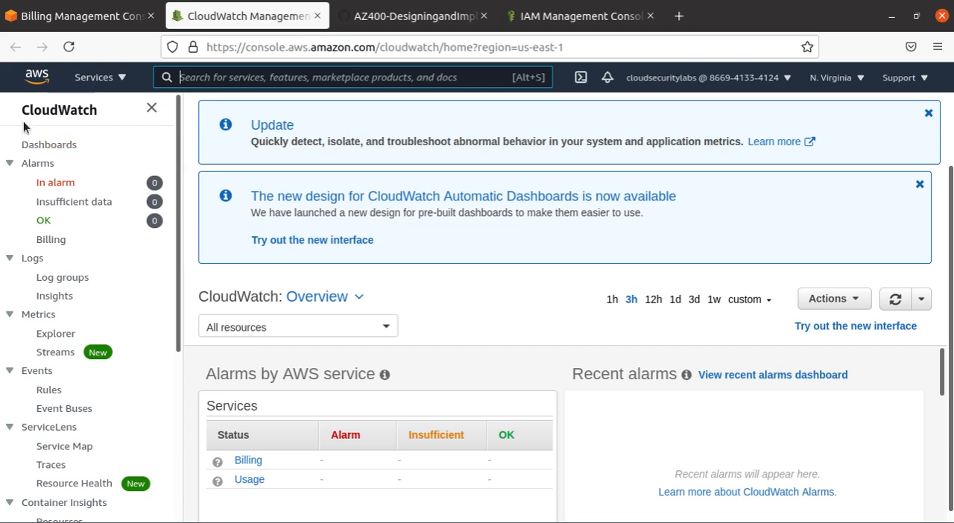
key("alt+s")
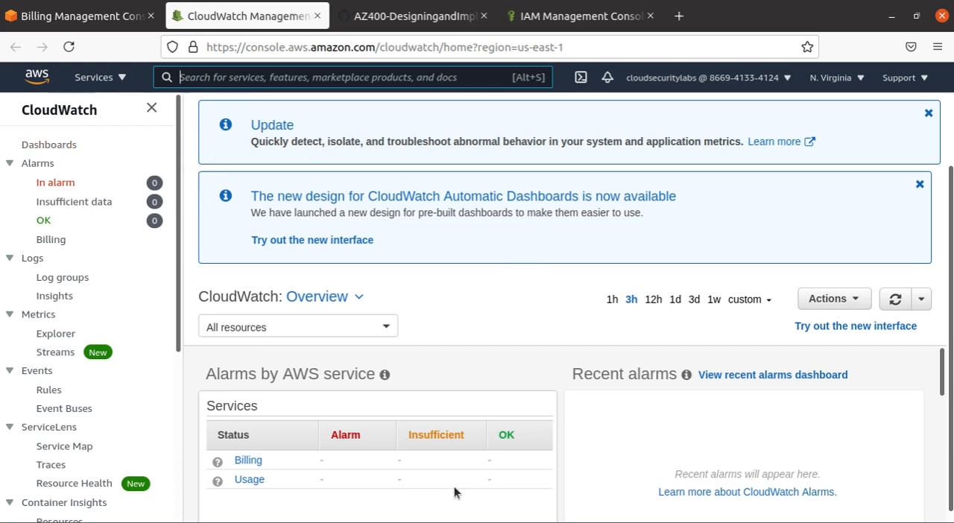
left_click(929, 116)
left_click(919, 114)
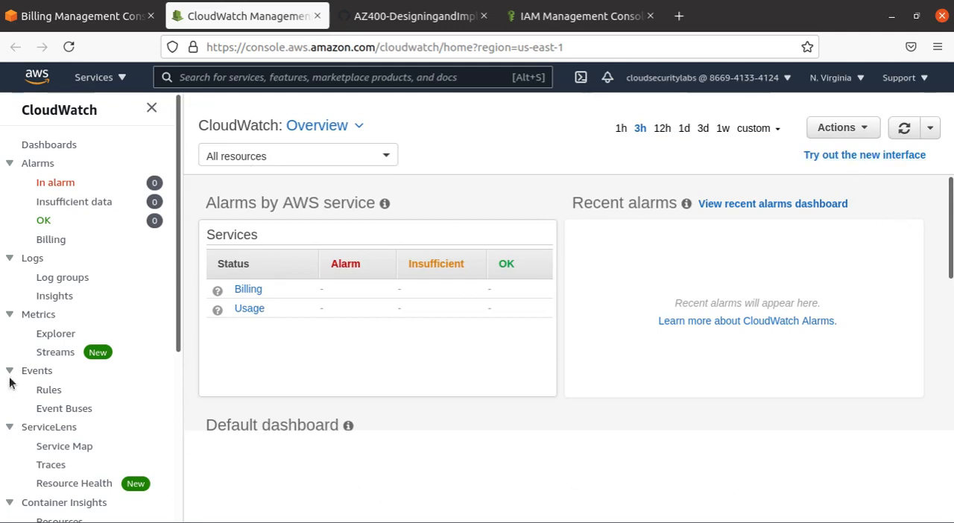
- Show the billing alarms list in CloudWatch
left_click(50, 239)
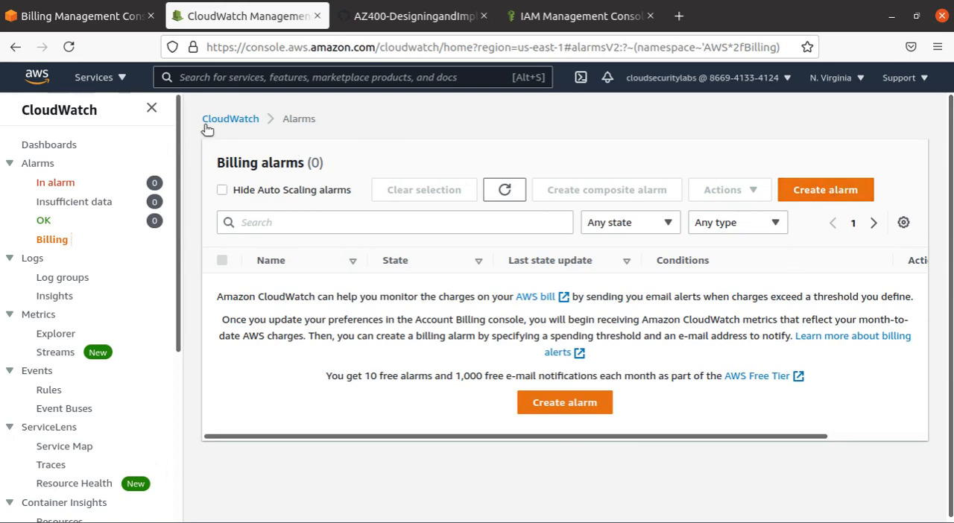
left_click_drag(216, 164, 329, 170)
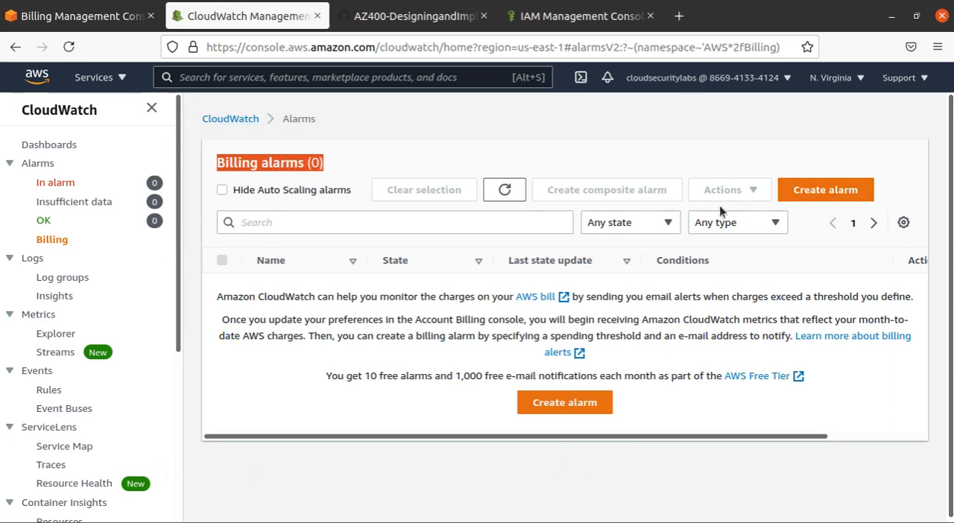
- Start a new alarm and select the USD EstimatedCharges metric from the Billing group's Total Estimated Charge category
left_click(845, 195)
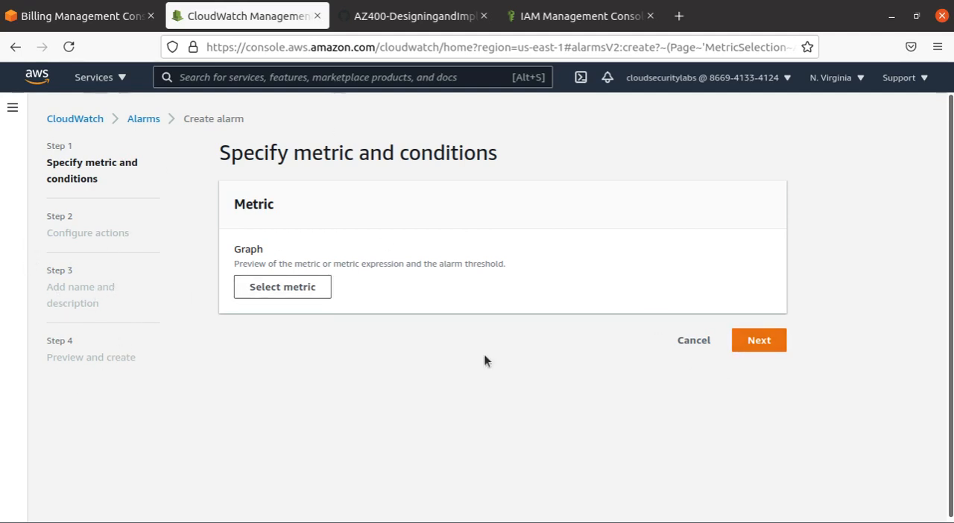
left_click(309, 294)
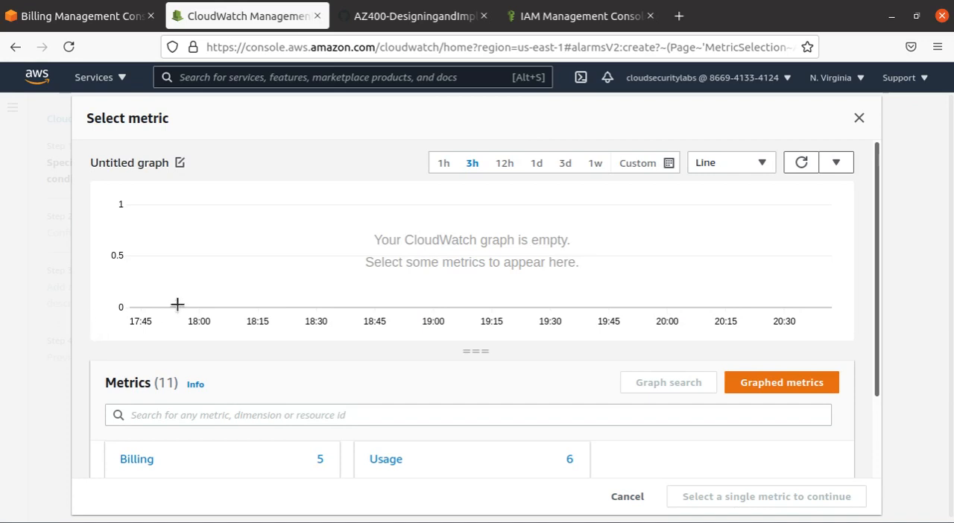
scroll(173, 307, "down", 2)
left_click(140, 374)
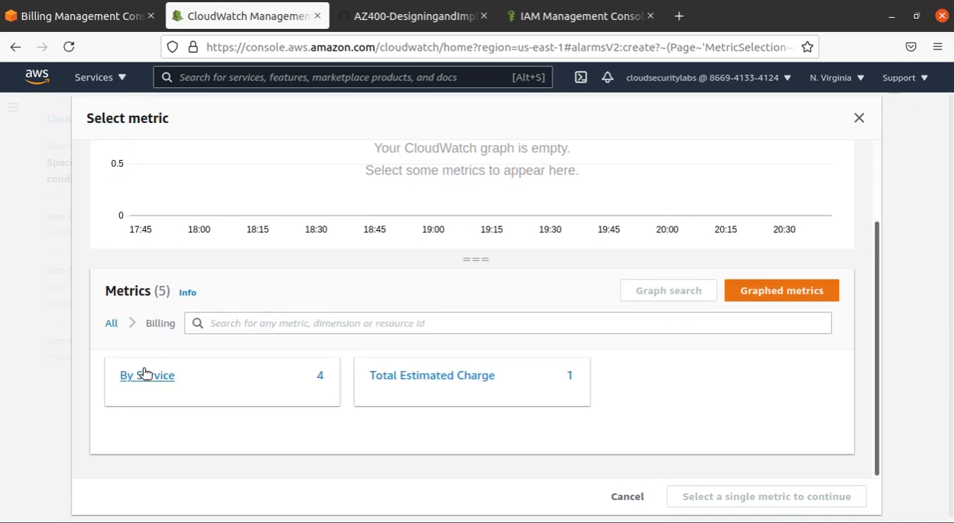
left_click(471, 382)
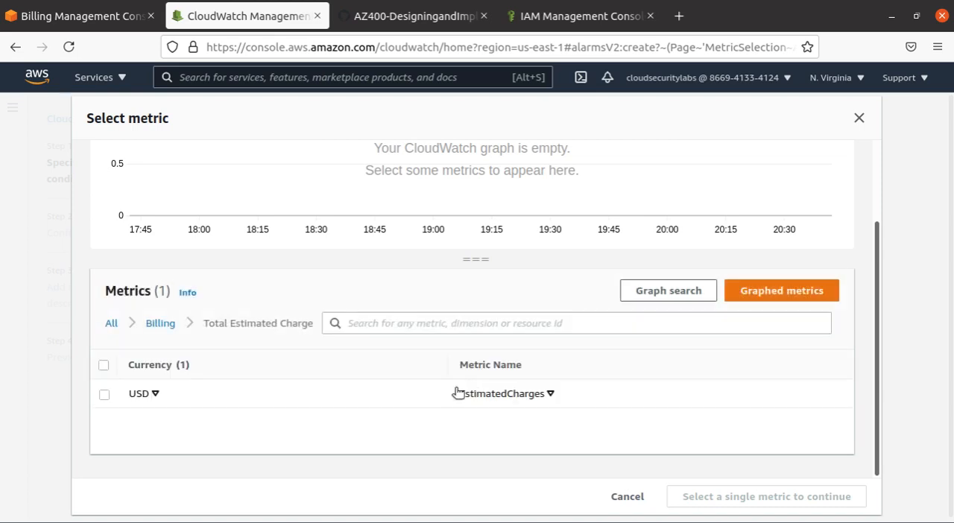
left_click(127, 398)
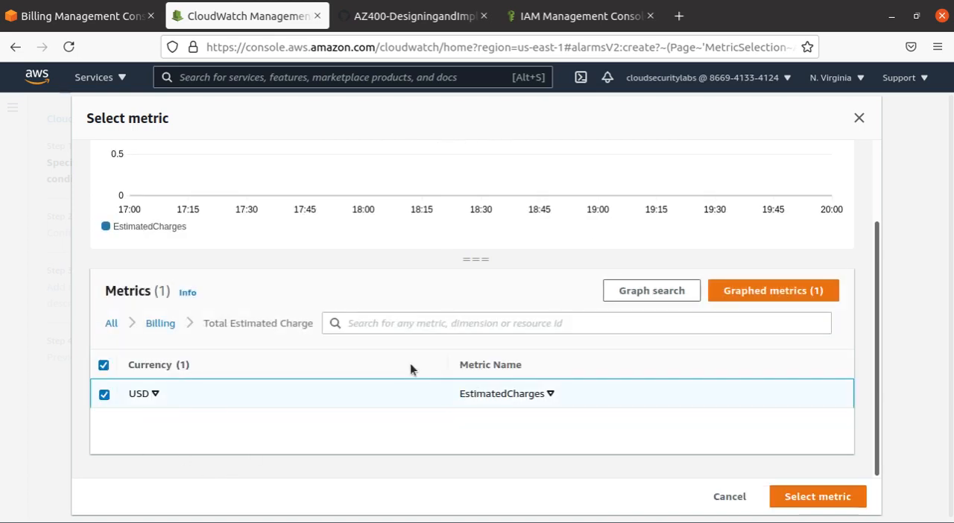
scroll(300, 369, "up", 2)
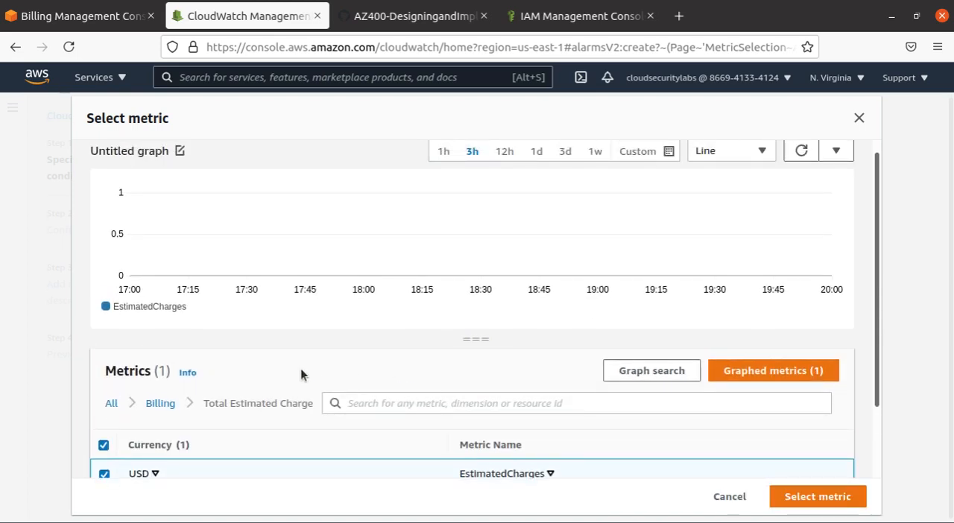
scroll(300, 371, "down", 2)
scroll(336, 395, "up", 2)
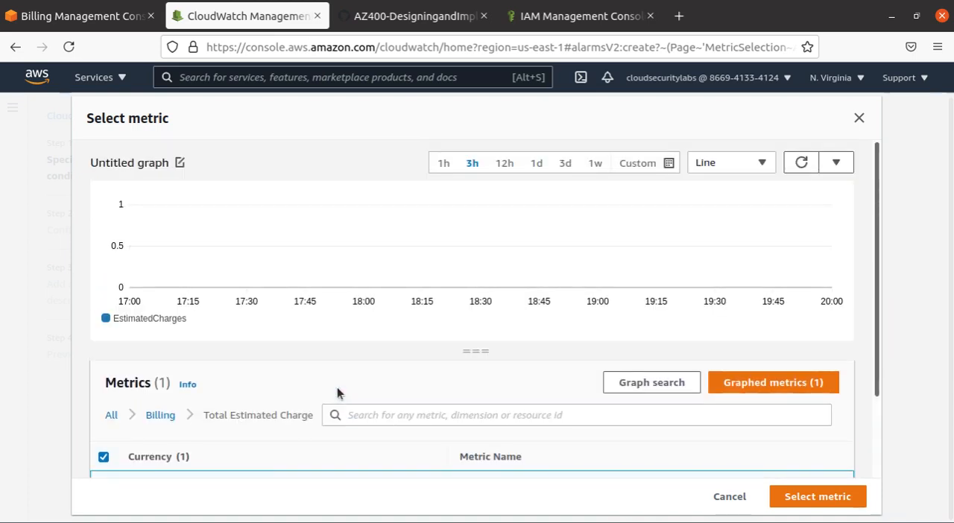
scroll(336, 394, "down", 2)
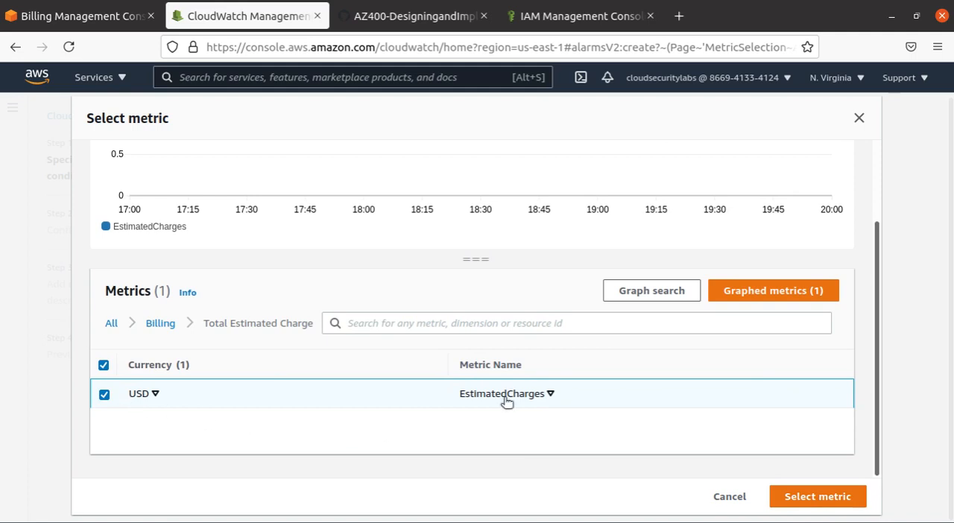
left_click(818, 496)
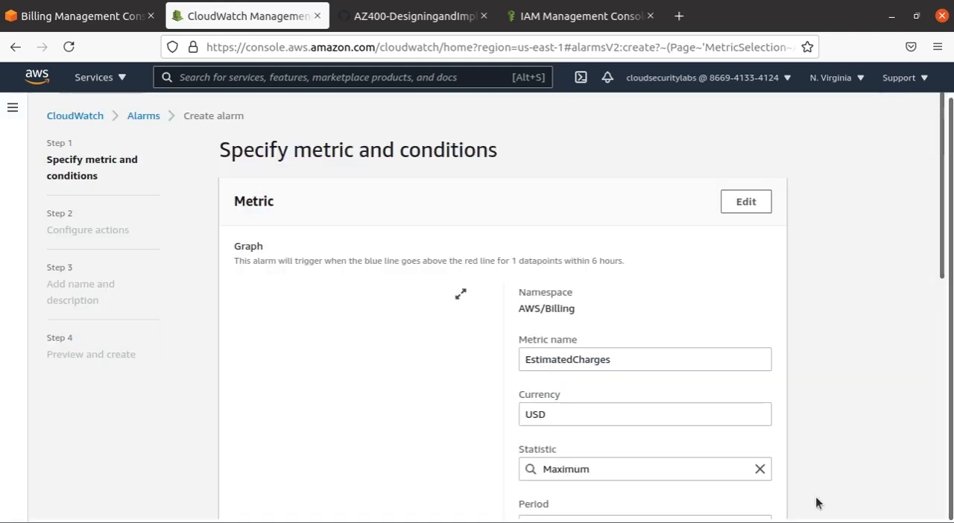
- Set the threshold value in the alarm conditions to 10 USD for EstimatedCharges
scroll(745, 369, "down", 2)
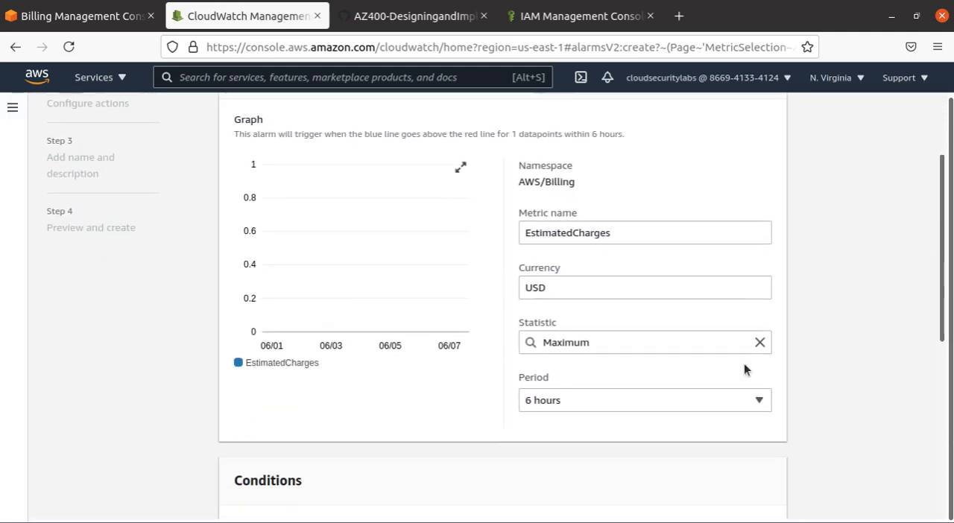
scroll(740, 380, "down", 4)
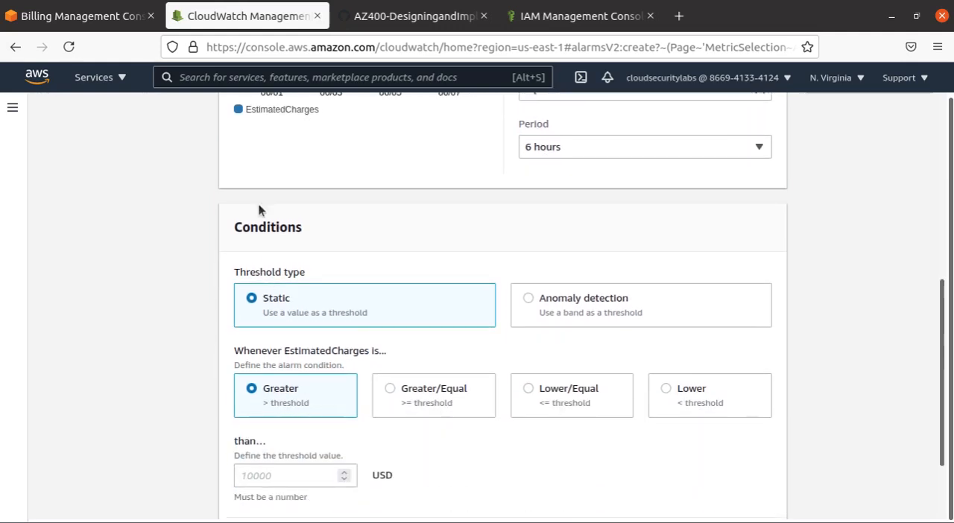
scroll(290, 369, "up", 5)
scroll(289, 368, "down", 5)
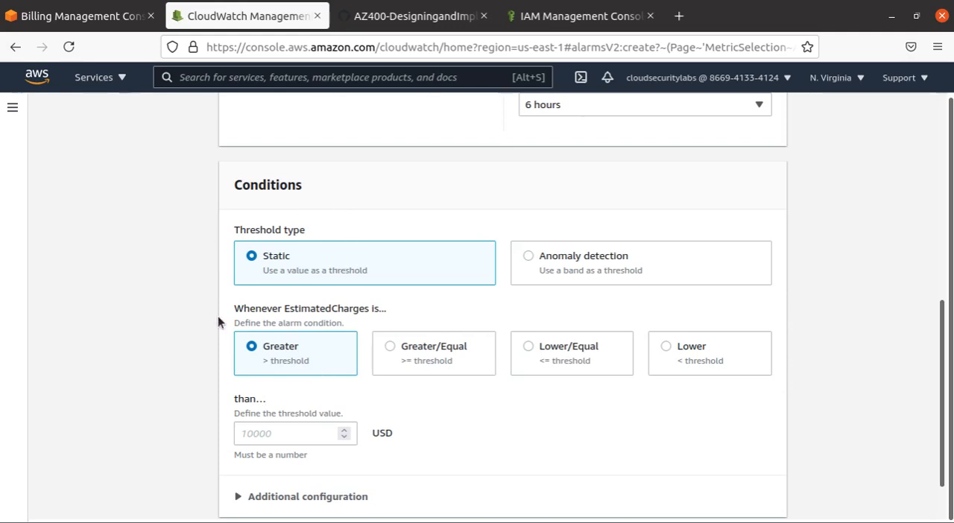
scroll(308, 368, "down", 2)
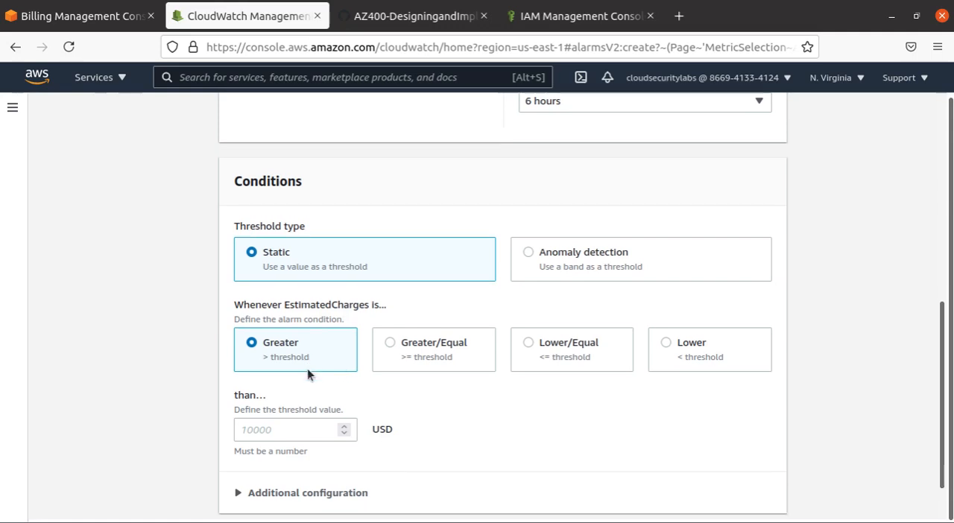
left_click(290, 378)
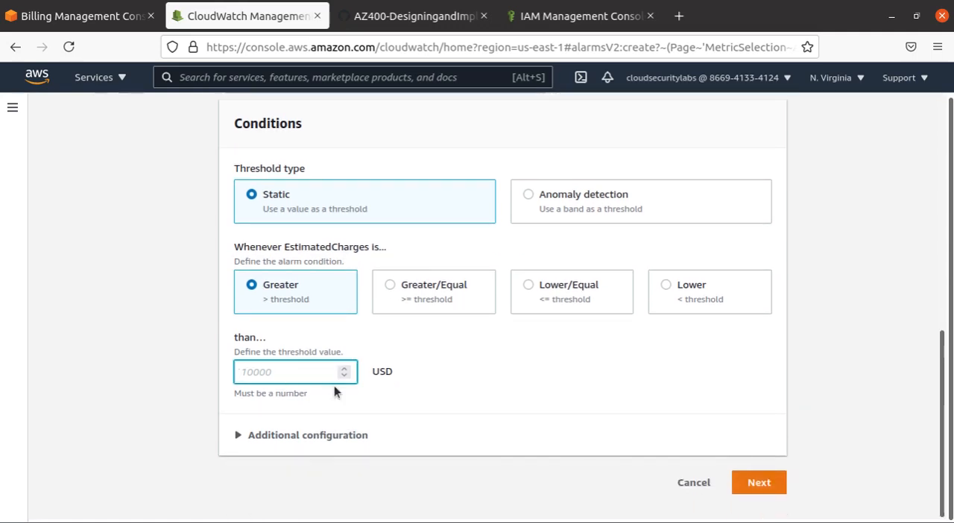
type("10")
- Expand the alarm's additional configuration and continue to the Configure actions stage
left_click(346, 437)
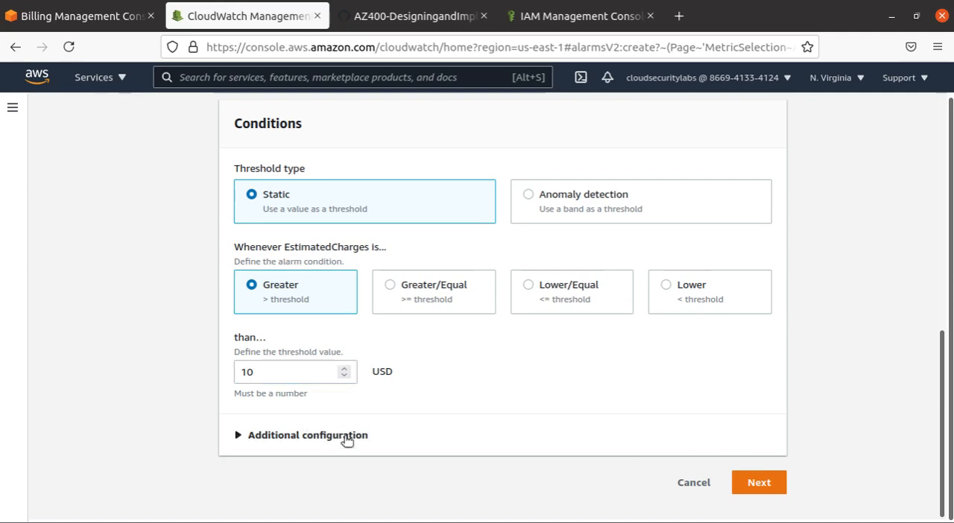
scroll(600, 359, "down", 3)
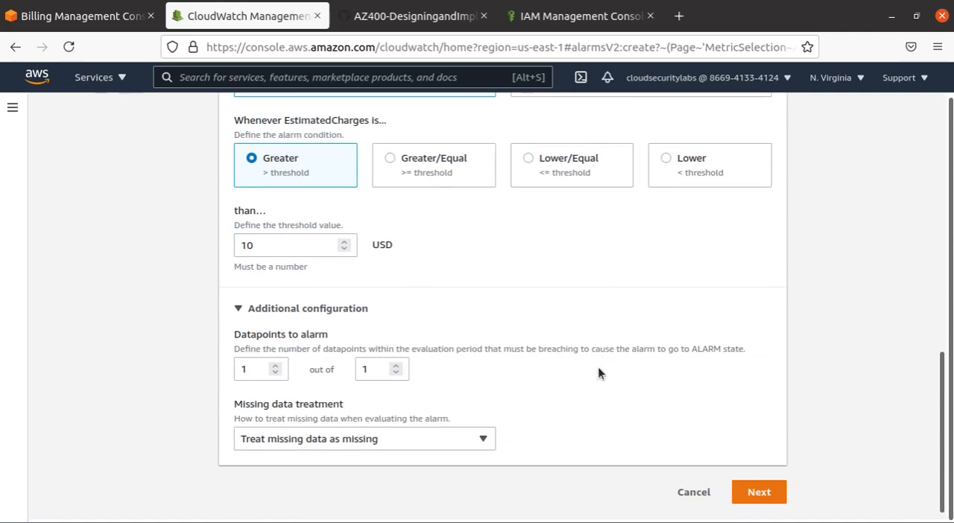
left_click(759, 492)
- Choose to create a new SNS topic for the alarm notification and name it alarm10usdusage
scroll(152, 331, "up", 6)
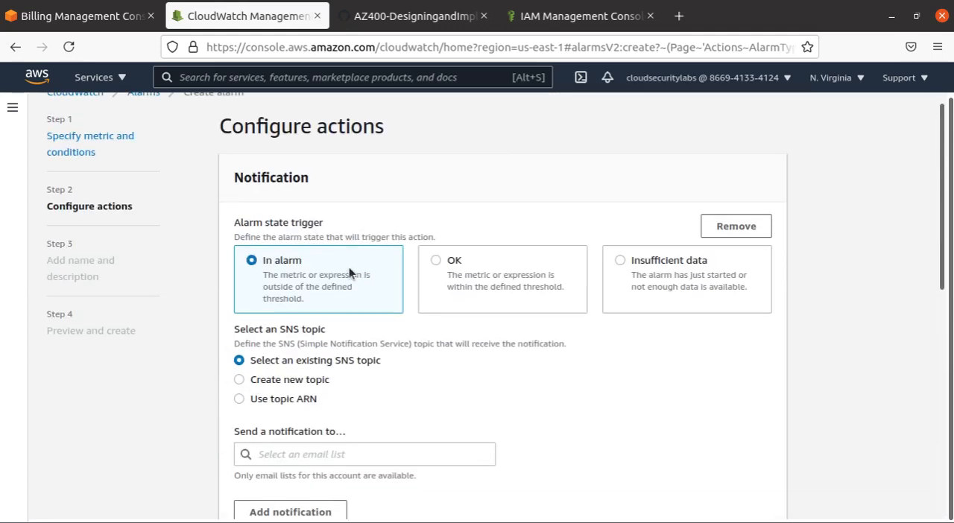
left_click(307, 380)
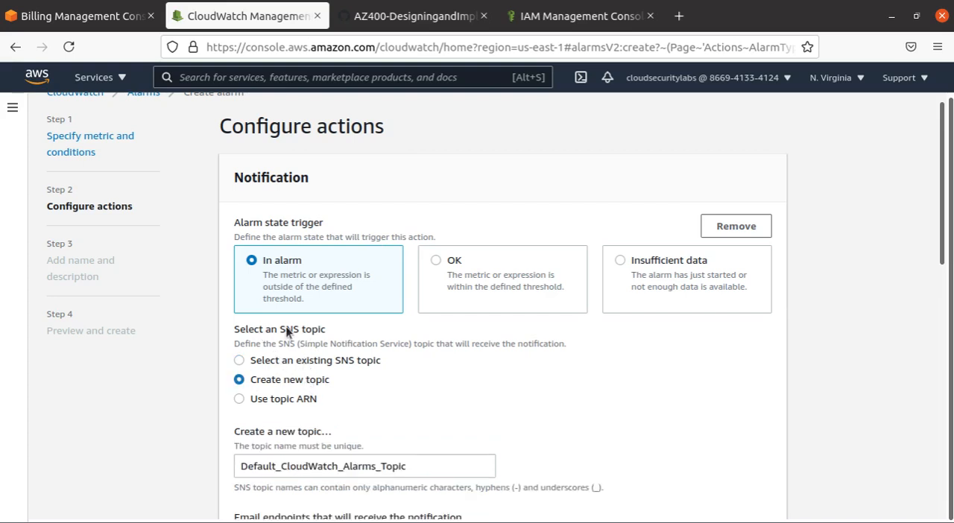
left_click_drag(408, 343, 299, 343)
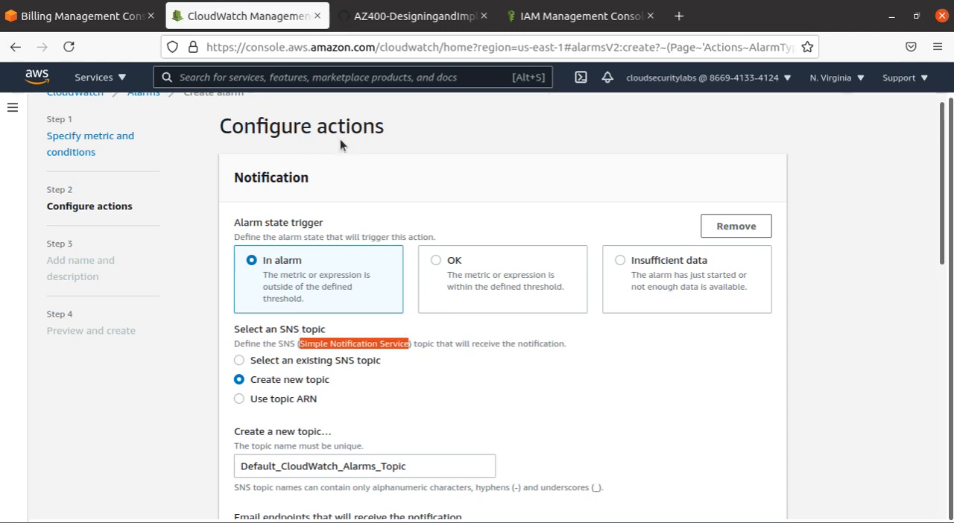
left_click_drag(330, 381, 306, 378)
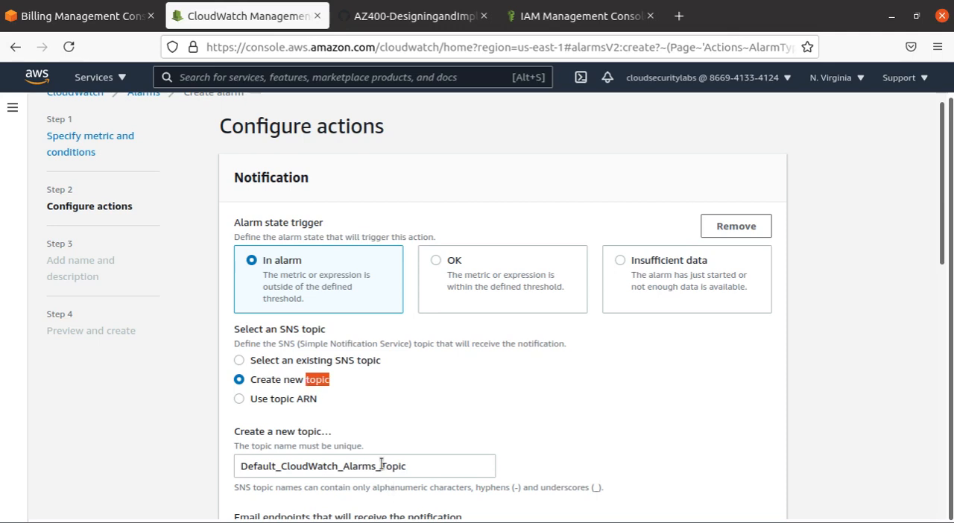
scroll(381, 464, "down", 2)
left_click_drag(406, 381, 106, 375)
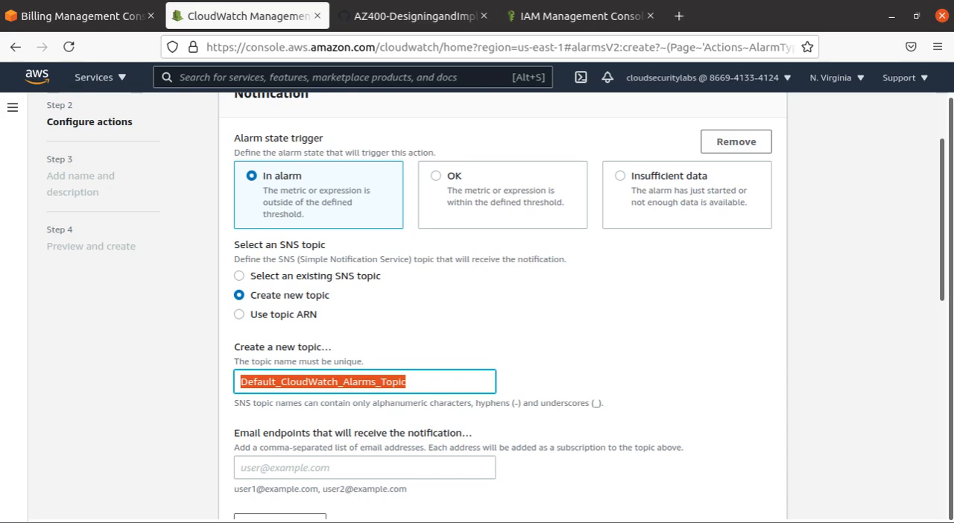
type("al")
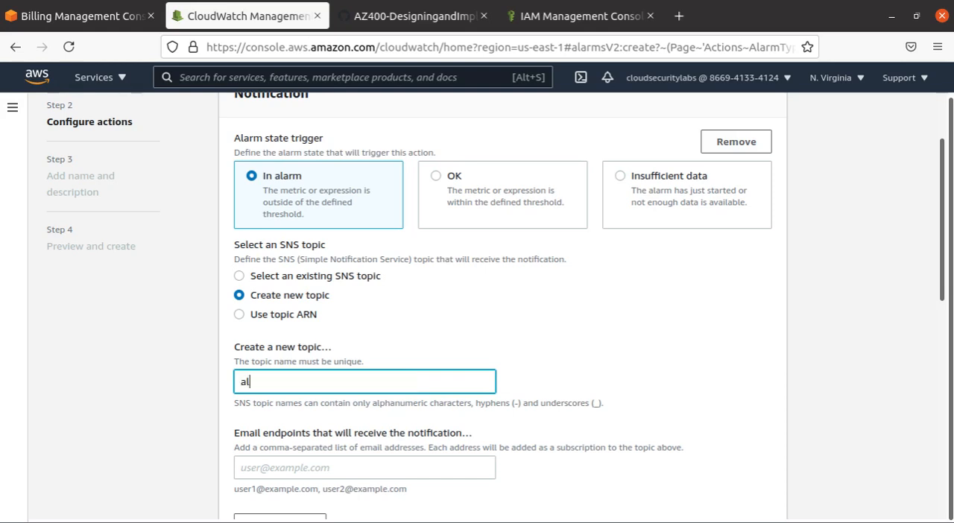
type("earm10usdusage")
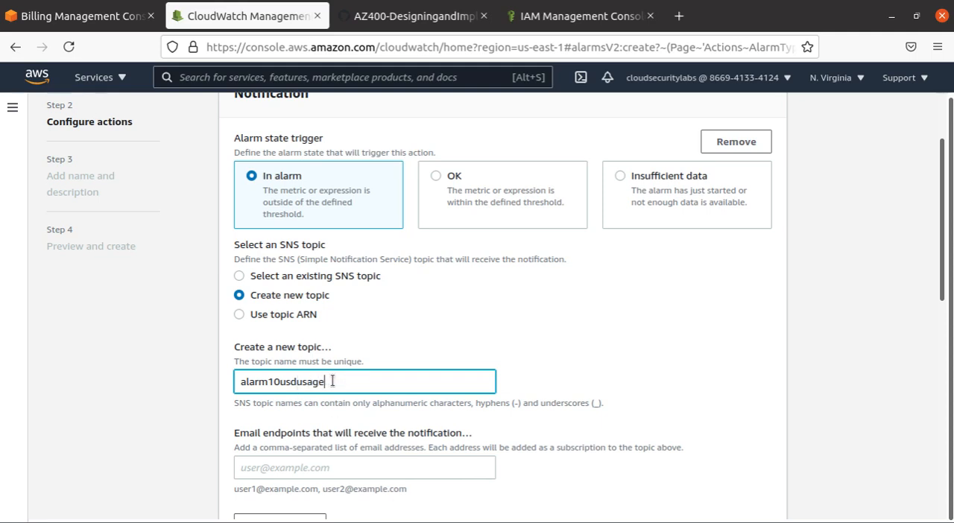
left_click_drag(336, 381, 173, 389)
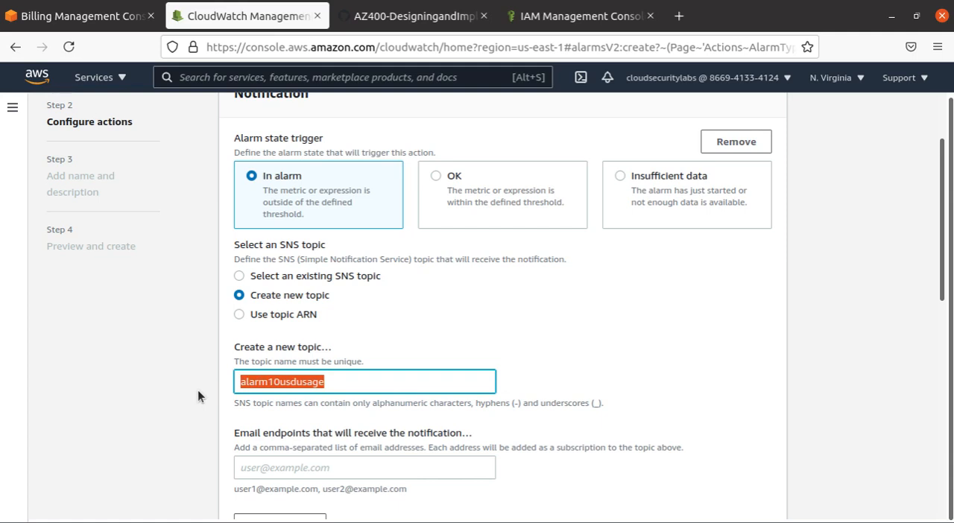
- Enter the recipient's e-mail address as the notification endpoint, create the SNS topic and review the configured actions
scroll(399, 420, "down", 2)
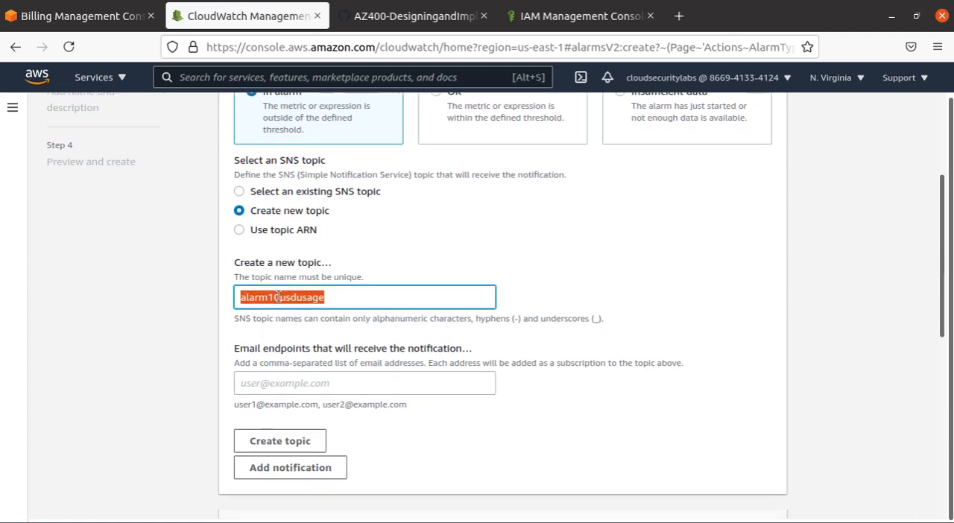
left_click(344, 387)
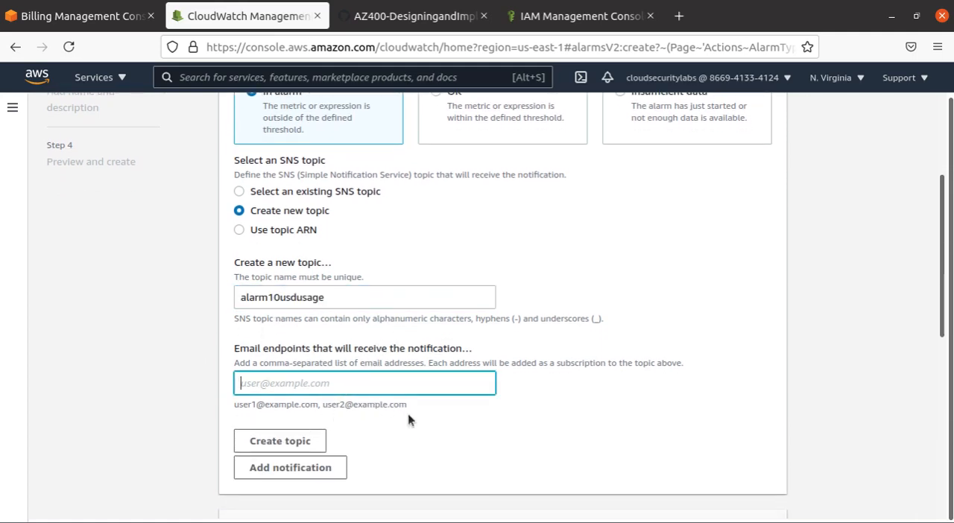
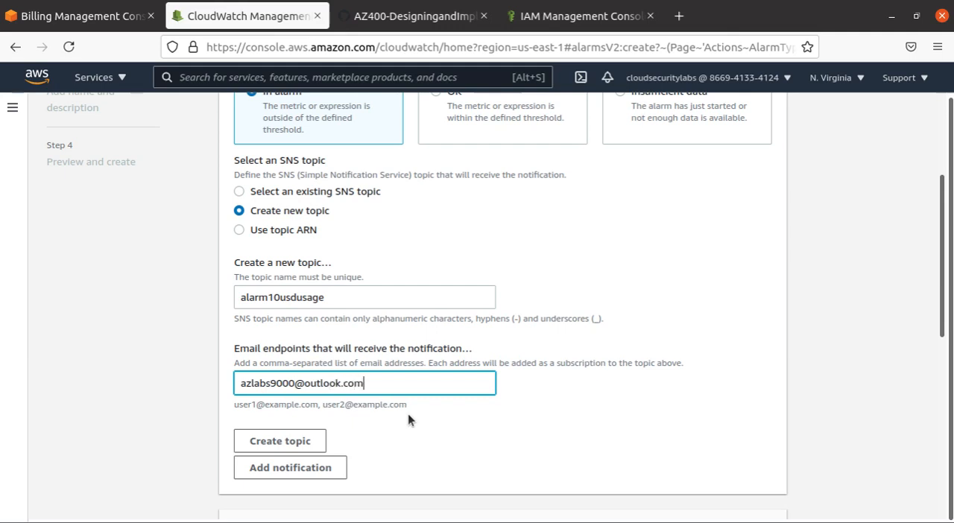
scroll(404, 276, "down", 5)
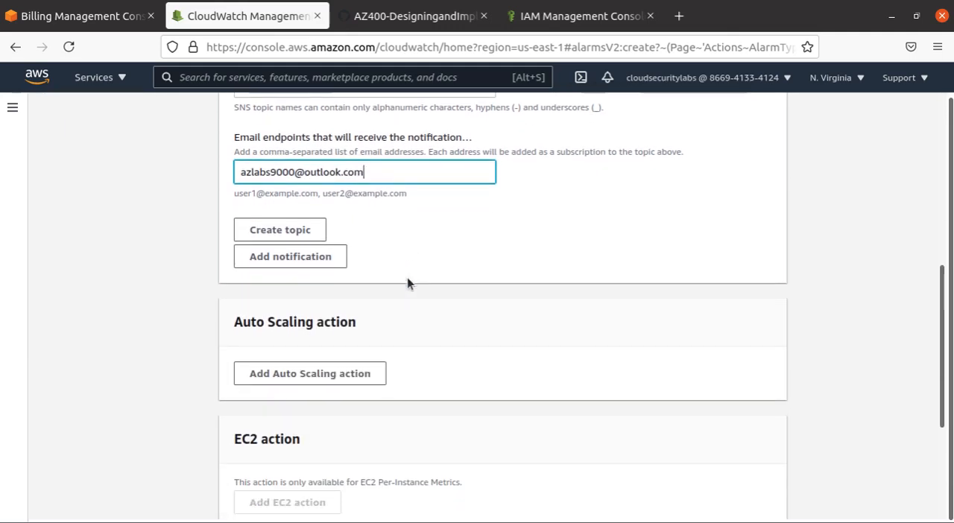
scroll(407, 282, "up", 2)
left_click(286, 315)
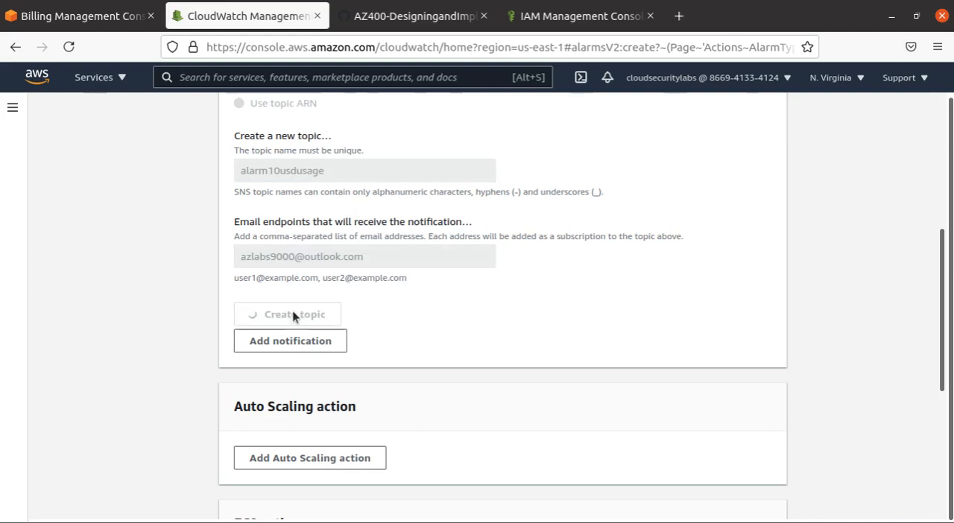
scroll(588, 361, "up", 5)
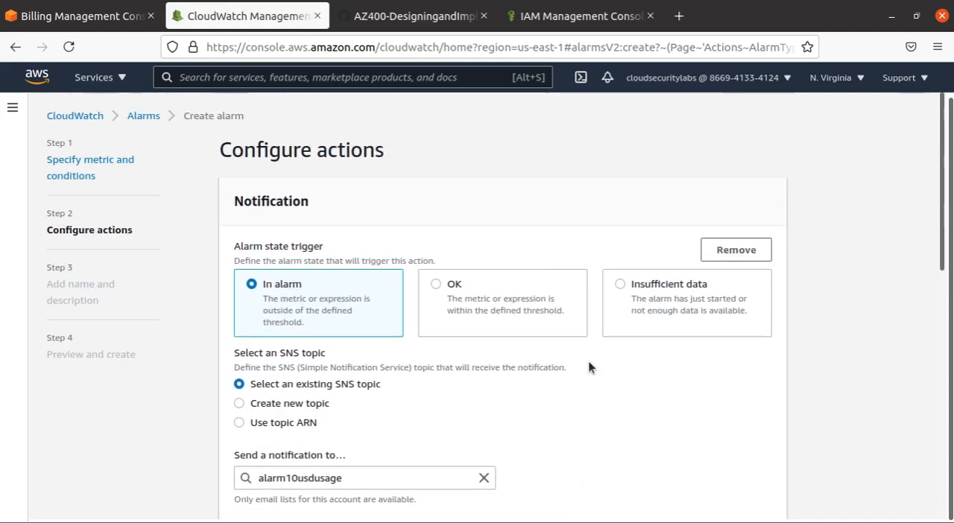
scroll(588, 359, "down", 5)
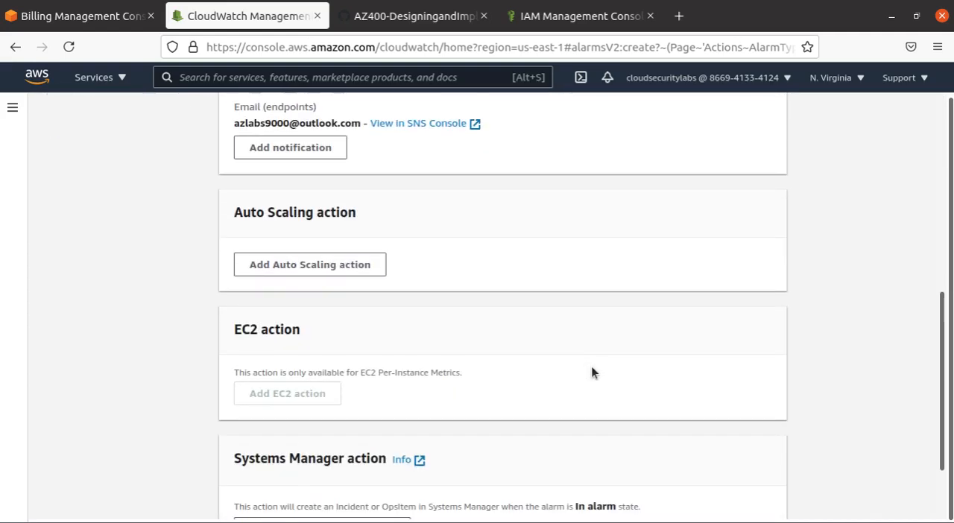
scroll(592, 372, "down", 3)
scroll(594, 376, "up", 10)
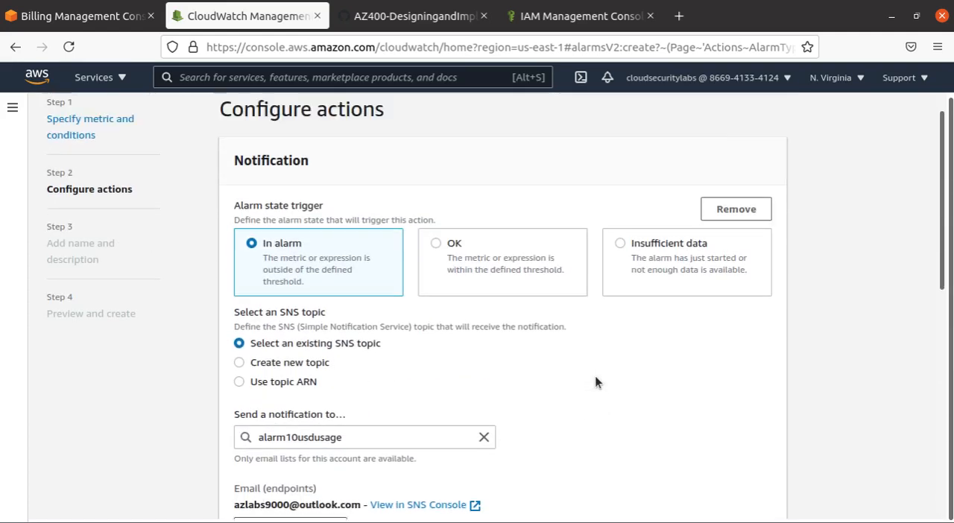
scroll(595, 382, "up", 1)
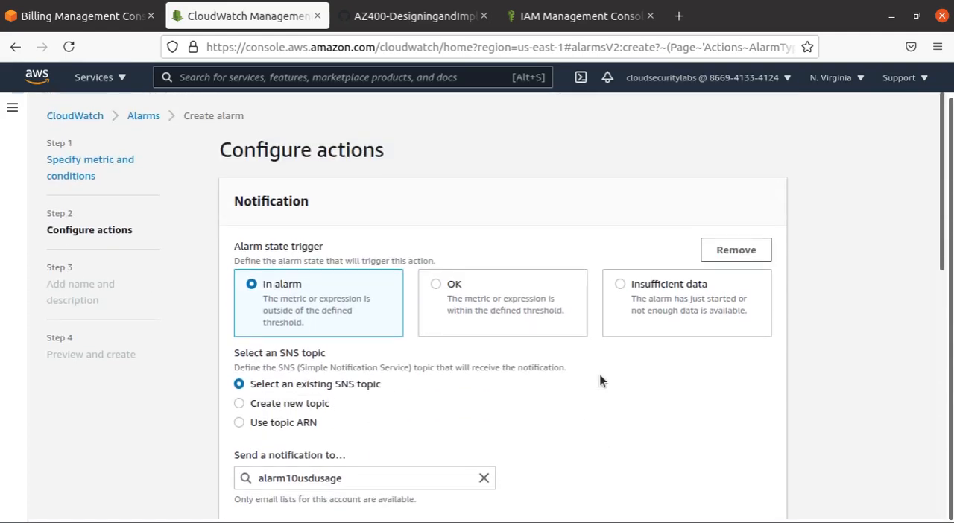
- Check the notification's SNS topic and the other available alarm actions, and continue to the Add name and description stage
left_click(289, 477)
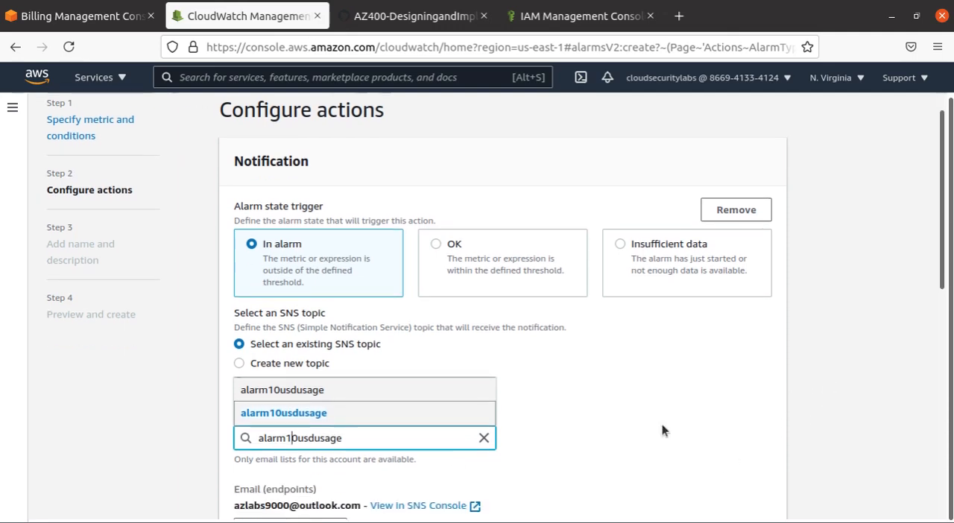
scroll(662, 433, "down", 3)
scroll(662, 433, "down", 5)
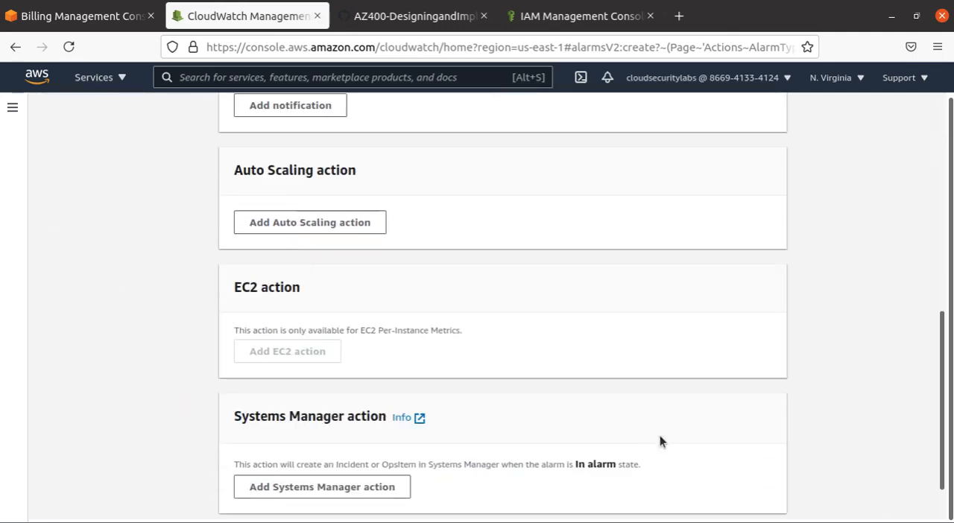
scroll(328, 429, "up", 5)
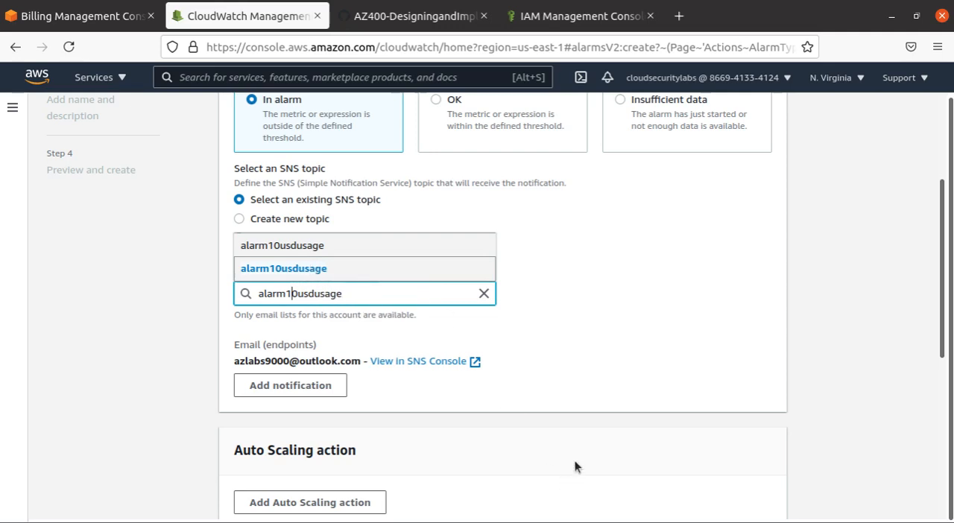
scroll(600, 389, "down", 3)
scroll(604, 395, "down", 2)
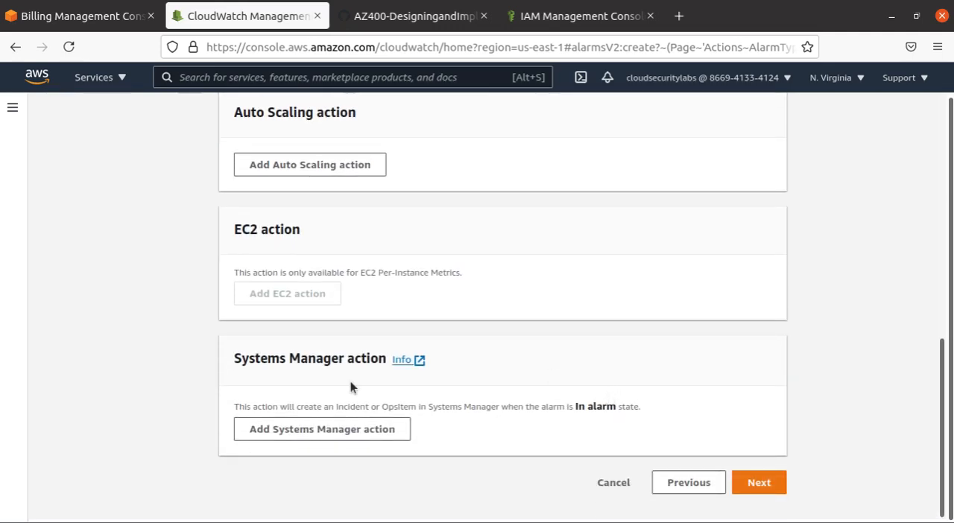
left_click(758, 482)
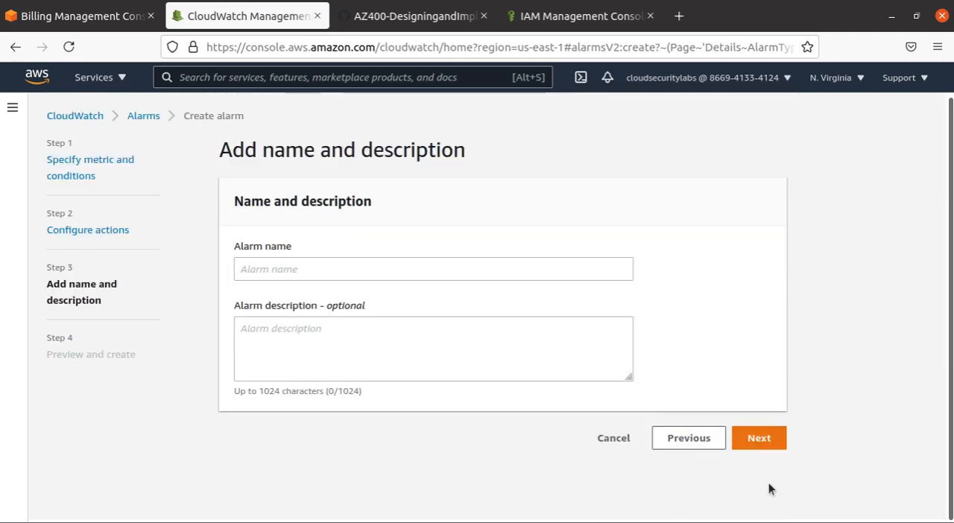
- Name the alarm My10UsdNotification, leave the description empty and continue to the Preview and create stage
left_click_drag(233, 201, 388, 204)
left_click(368, 256)
left_click(365, 267)
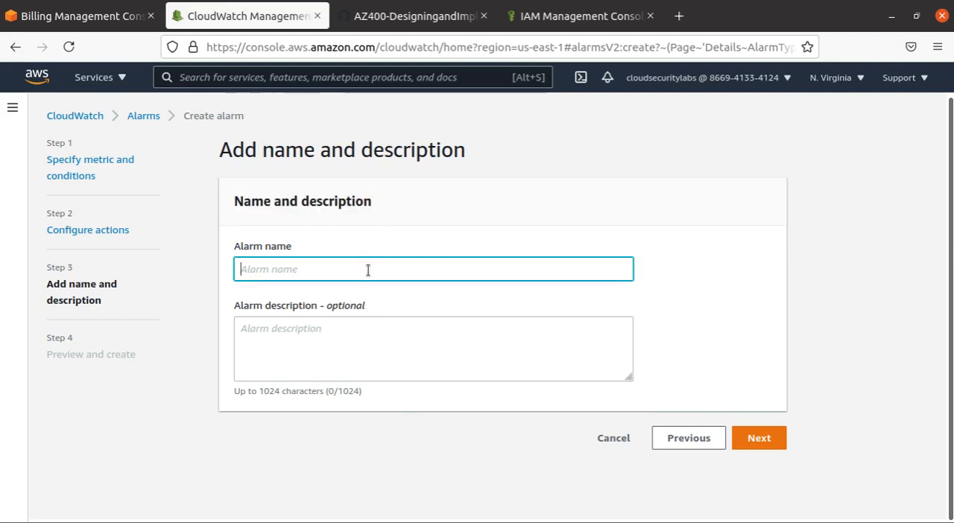
type("My10")
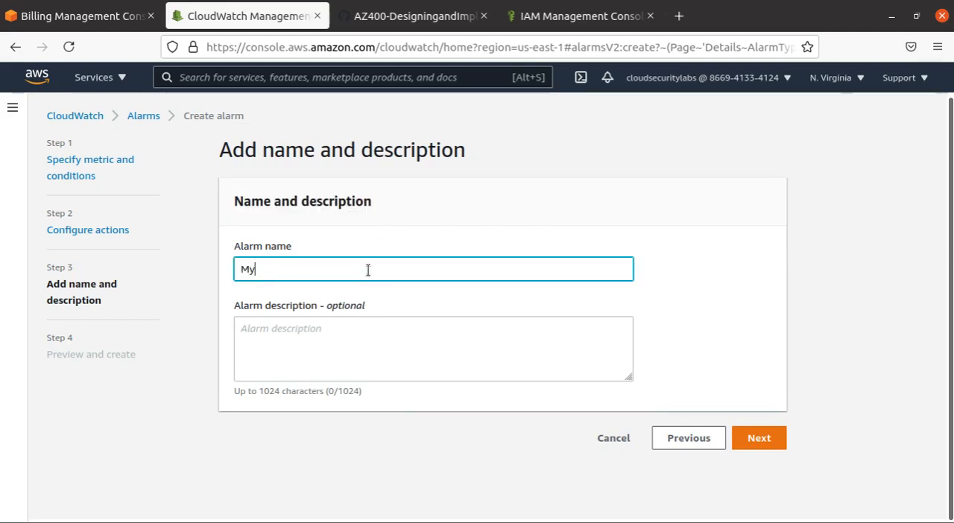
key("BackSpace")
key("BackSpace")
type("1a")
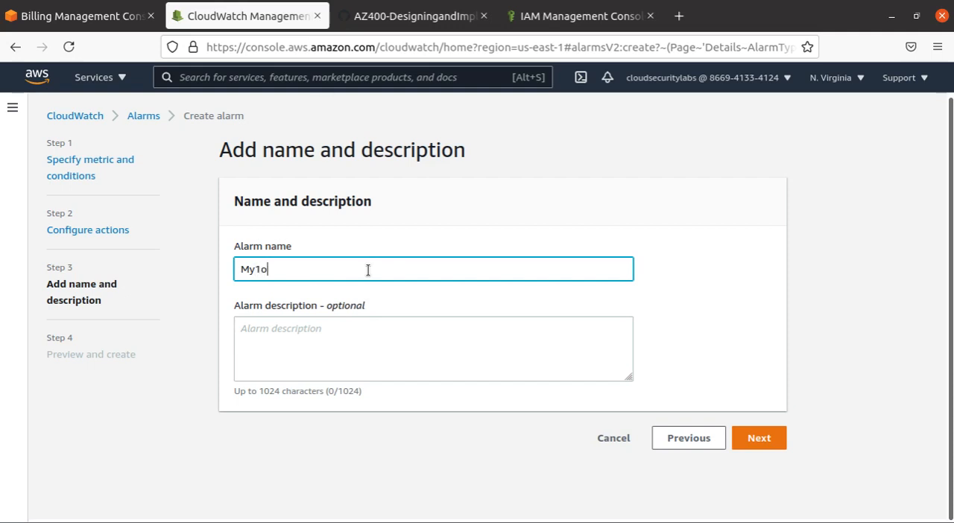
key("BackSpace")
type("0UsdNotification")
left_click(321, 328)
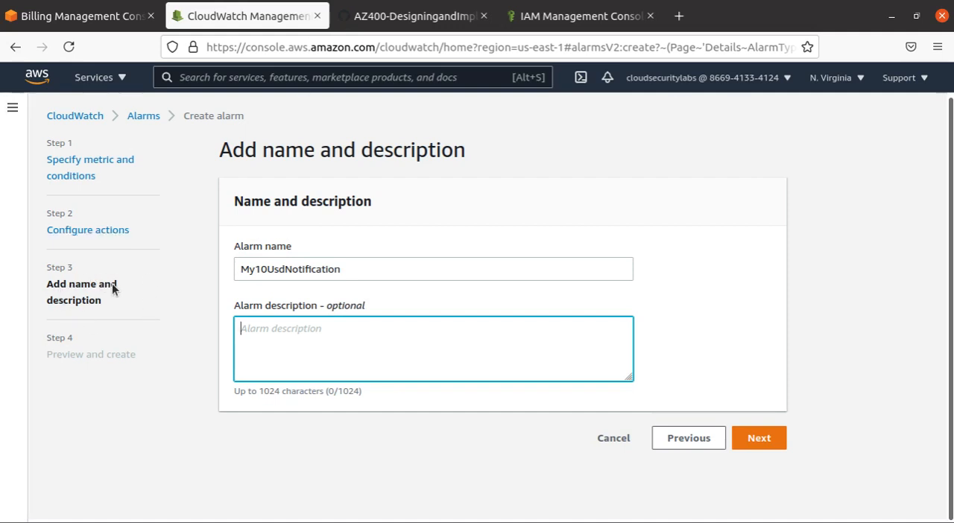
left_click(759, 438)
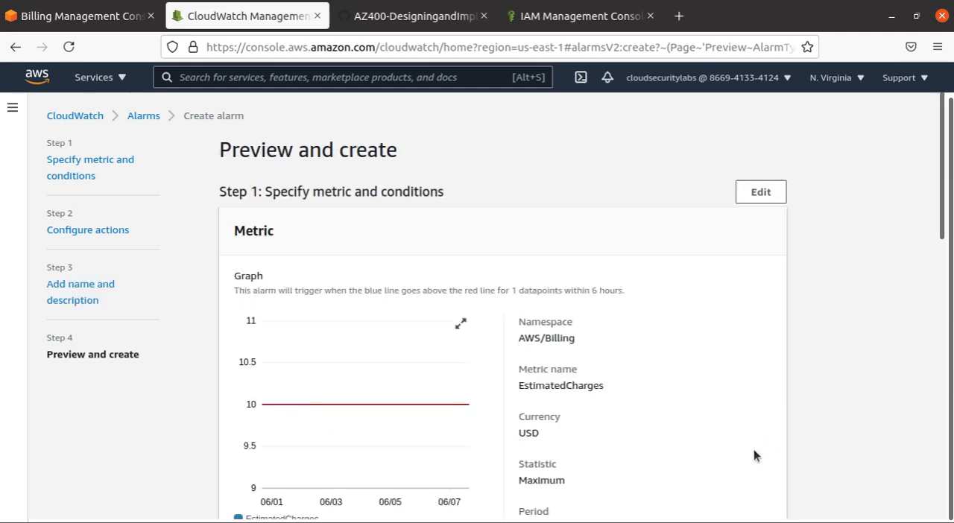
- Review the alarm preview, examining the metric, threshold conditions, notification action and alarm name
scroll(176, 294, "down", 3)
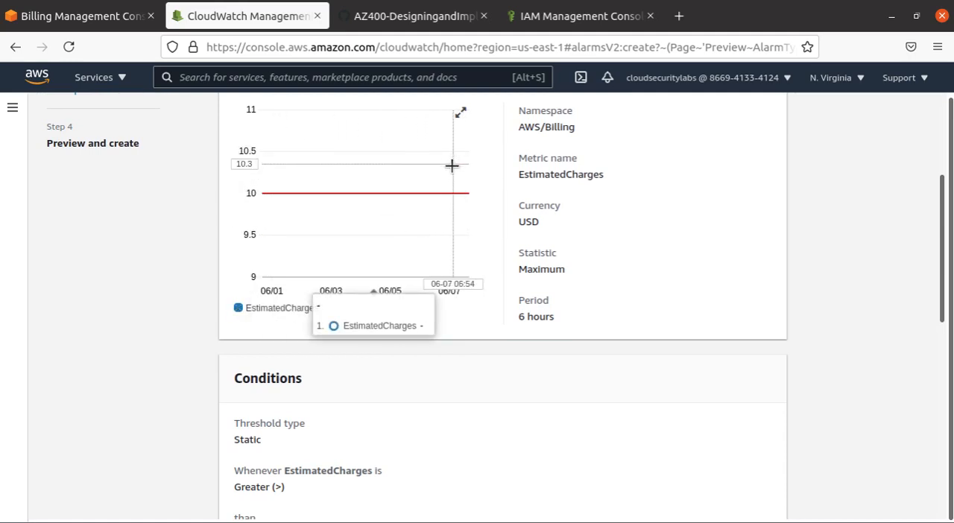
scroll(456, 211, "up", 2)
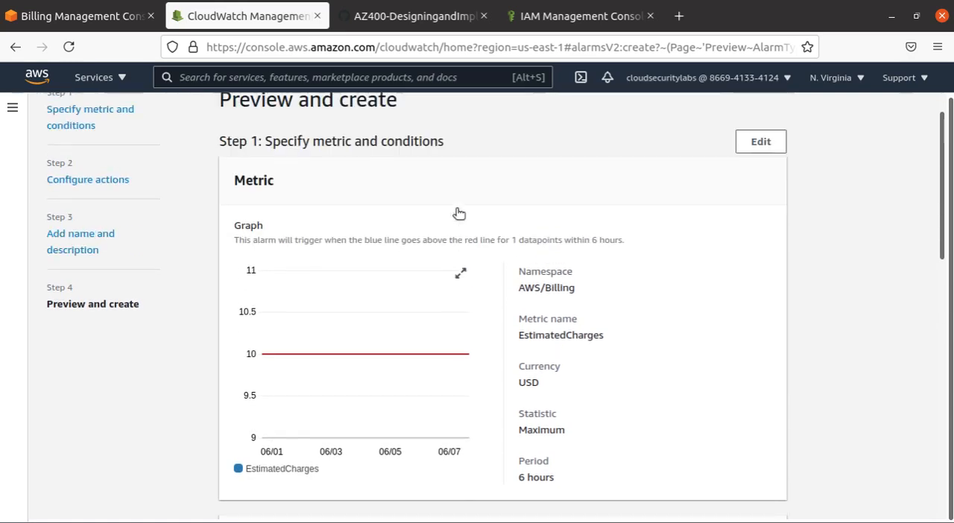
scroll(456, 213, "down", 7)
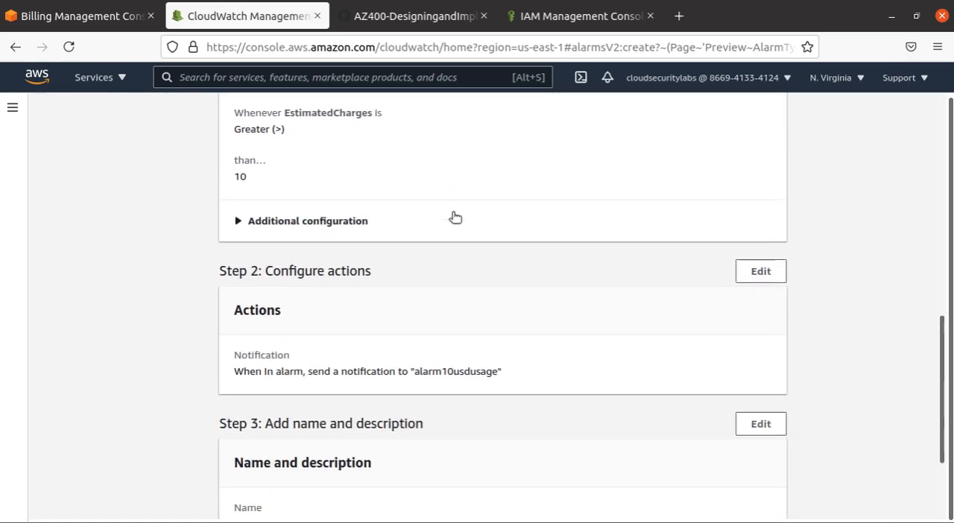
scroll(453, 216, "down", 2)
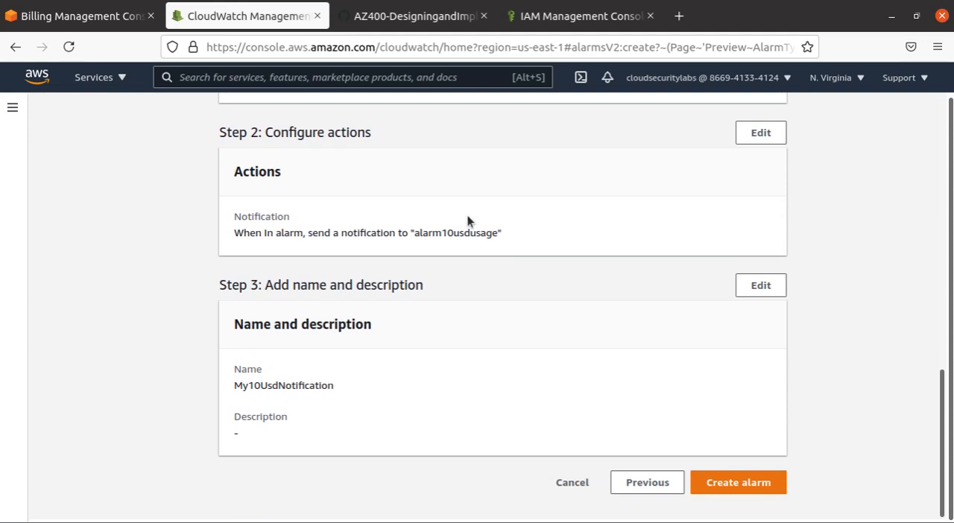
scroll(454, 231, "up", 6)
scroll(443, 246, "down", 2)
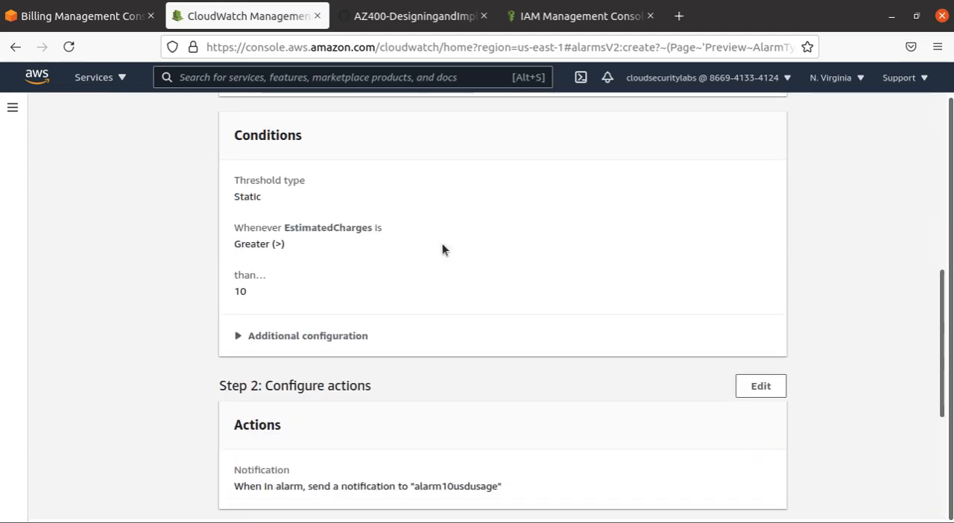
scroll(444, 248, "up", 3)
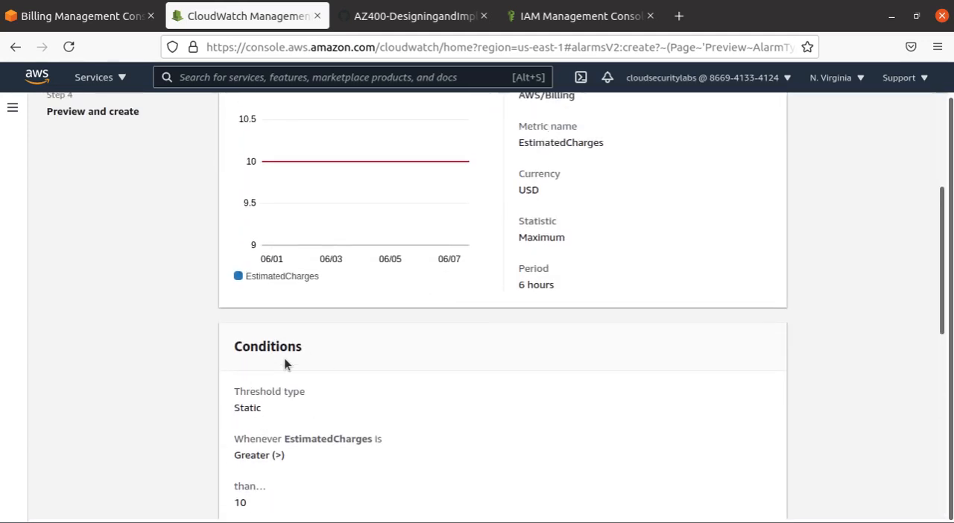
scroll(284, 364, "down", 2)
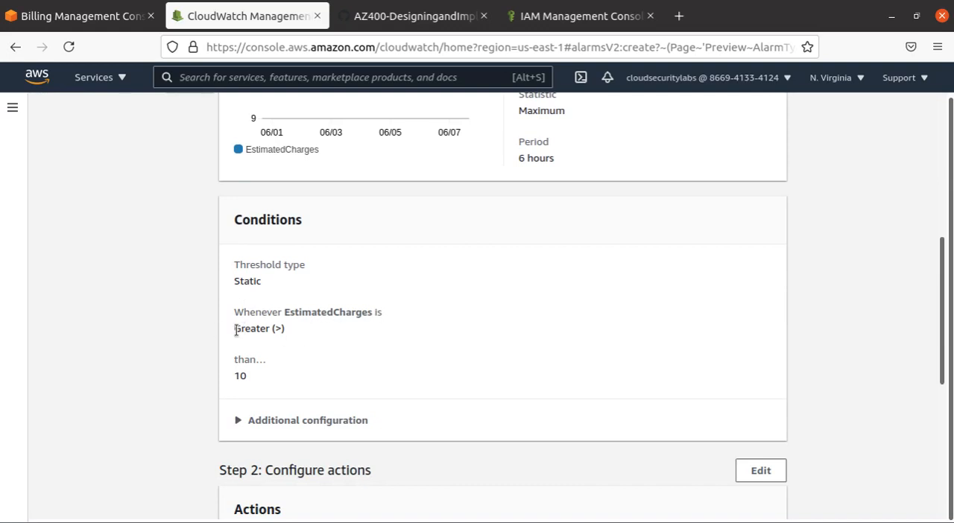
triple_click(236, 331)
scroll(241, 375, "down", 3)
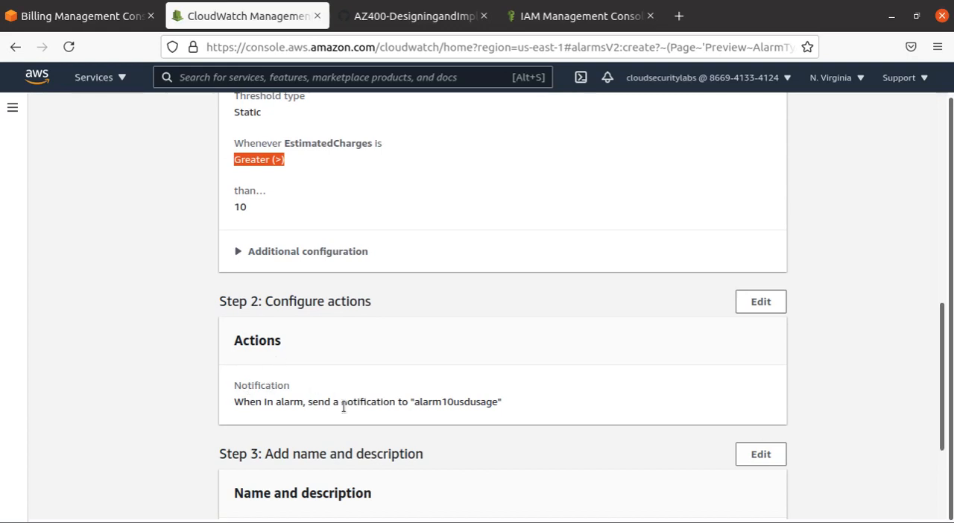
left_click_drag(341, 403, 505, 402)
scroll(513, 399, "down", 3)
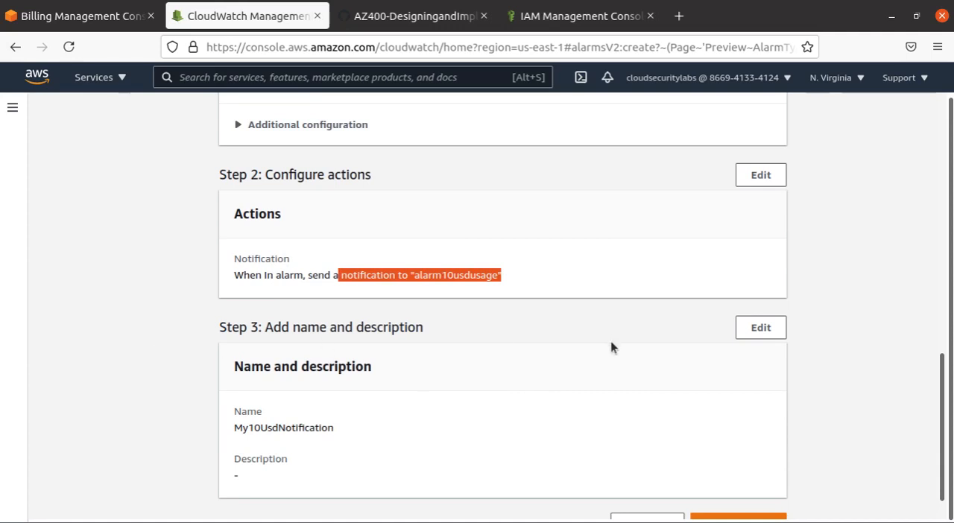
- Create the previewed billing alarm
scroll(607, 343, "down", 1)
left_click(750, 486)
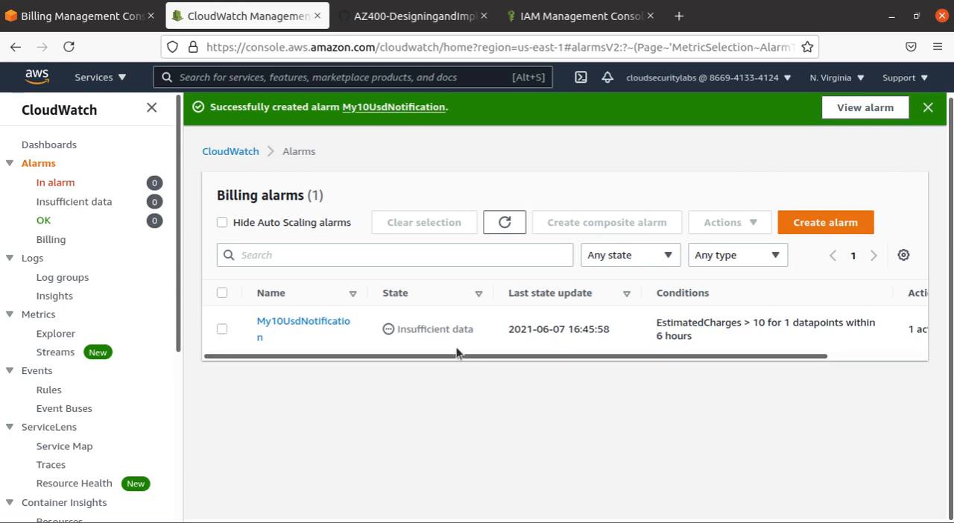
left_click_drag(458, 358, 484, 378)
left_click_drag(104, 112, 4, 116)
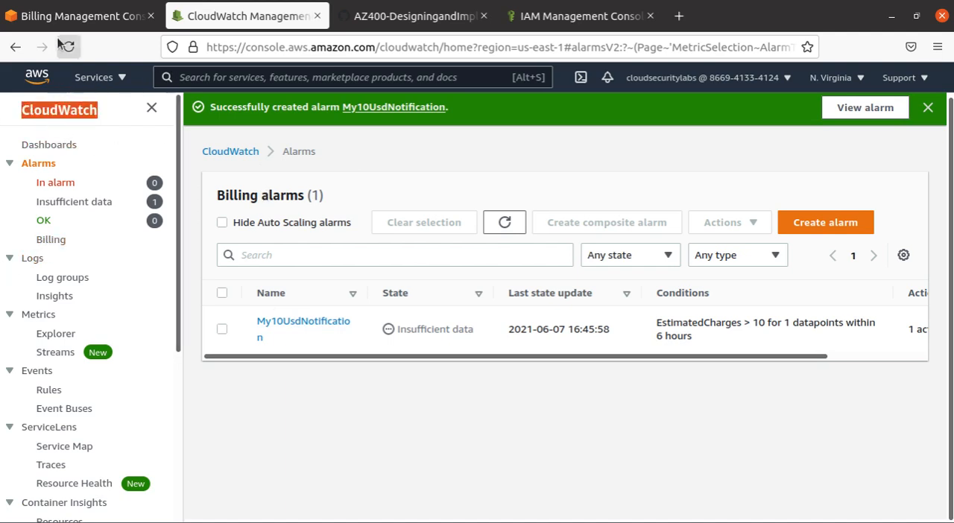
- Return to the Billing console's preferences, check the free tier alert e-mail address and save the preferences
left_click(74, 15)
scroll(431, 302, "up", 1)
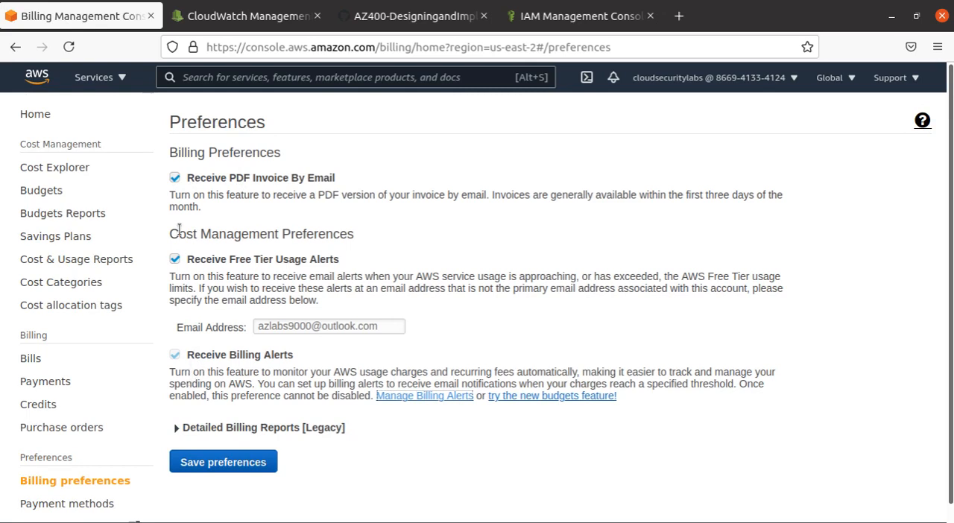
left_click_drag(376, 328, 214, 326)
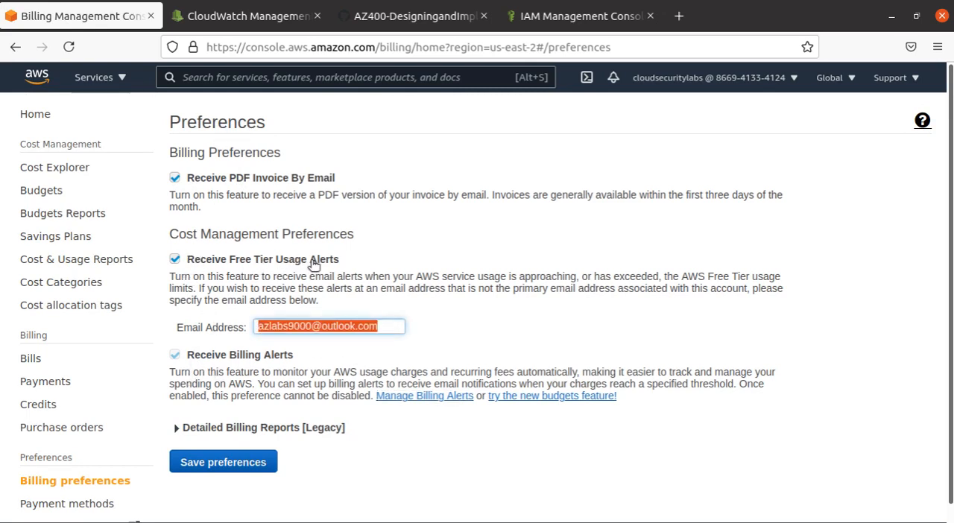
left_click(212, 462)
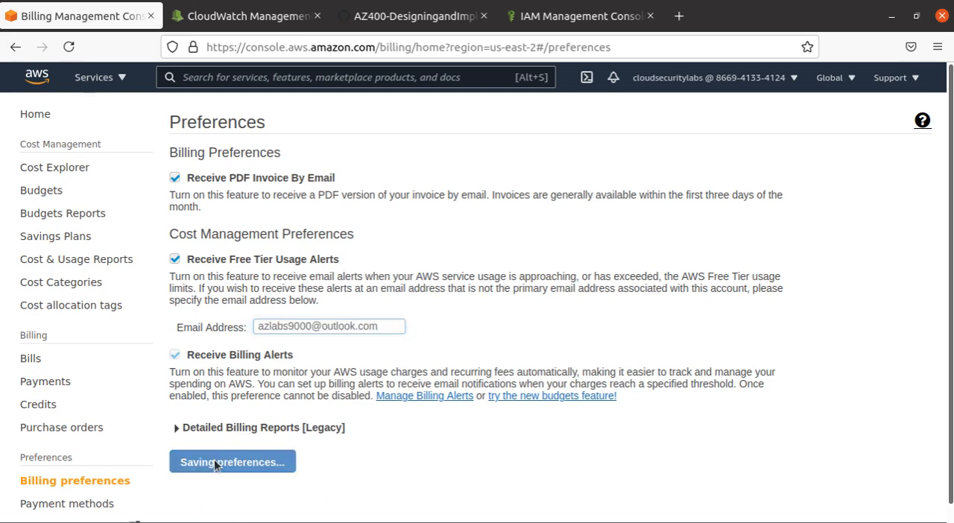
- Revisit the CloudWatch billing alarms, look at the first stage of creating an alarm and return to the alarms list
left_click(436, 397)
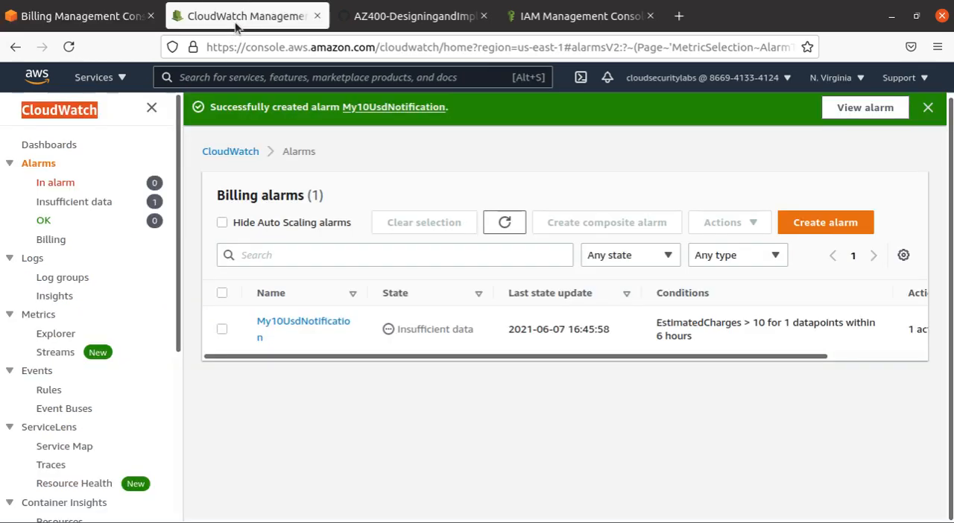
left_click(53, 243)
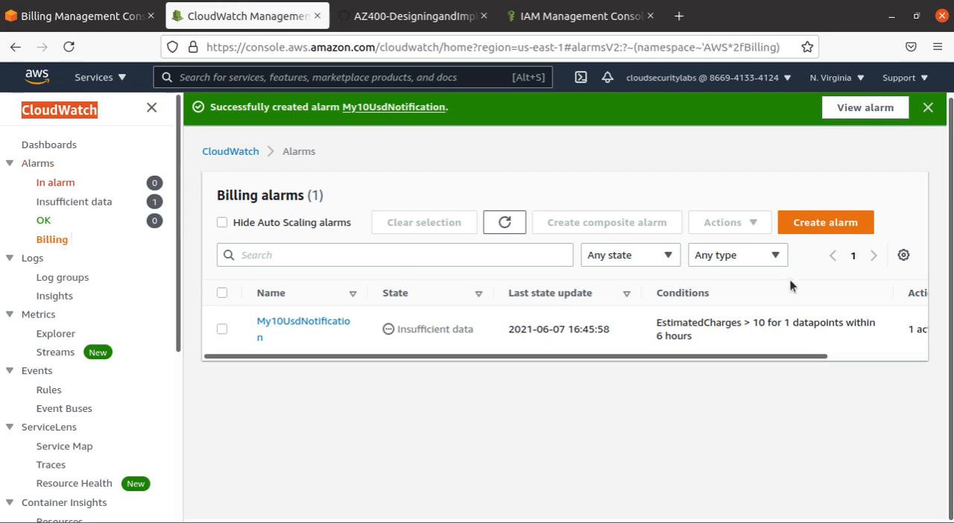
left_click(827, 224)
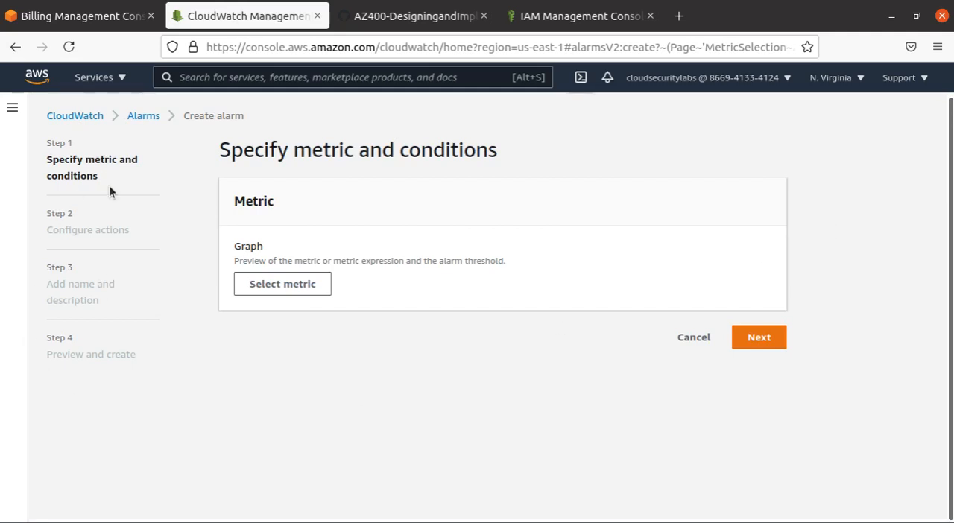
left_click(145, 117)
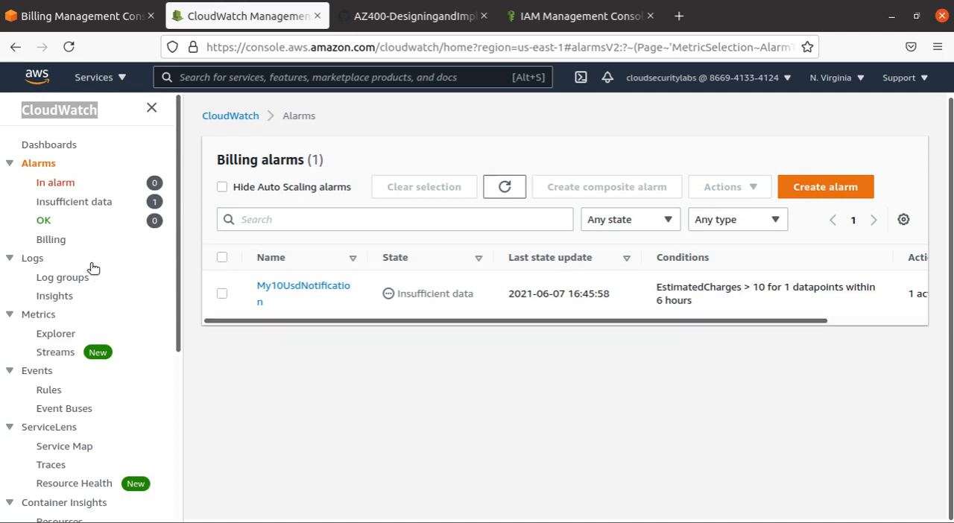
- Reload the alarms list, check the state of My10UsdNotification and widen the Name column to fit its full name
left_click(68, 46)
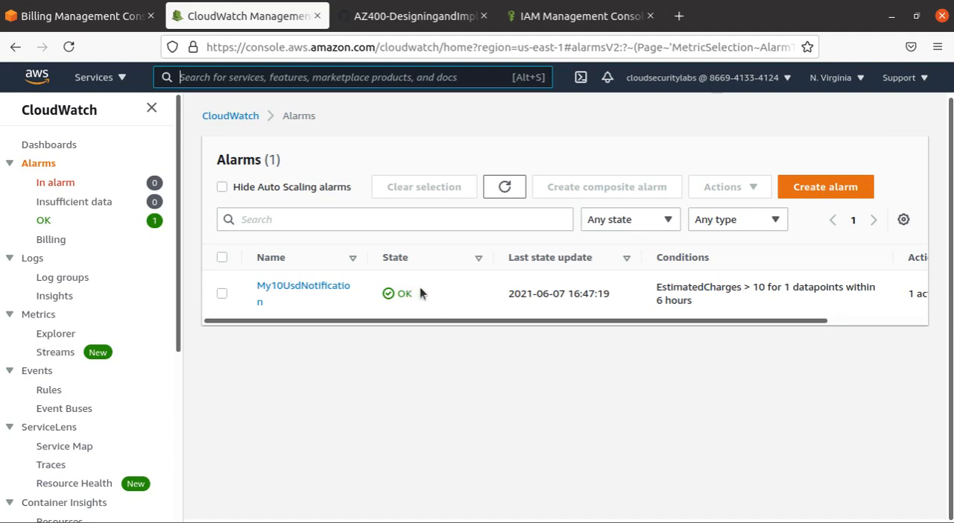
left_click_drag(425, 294, 389, 295)
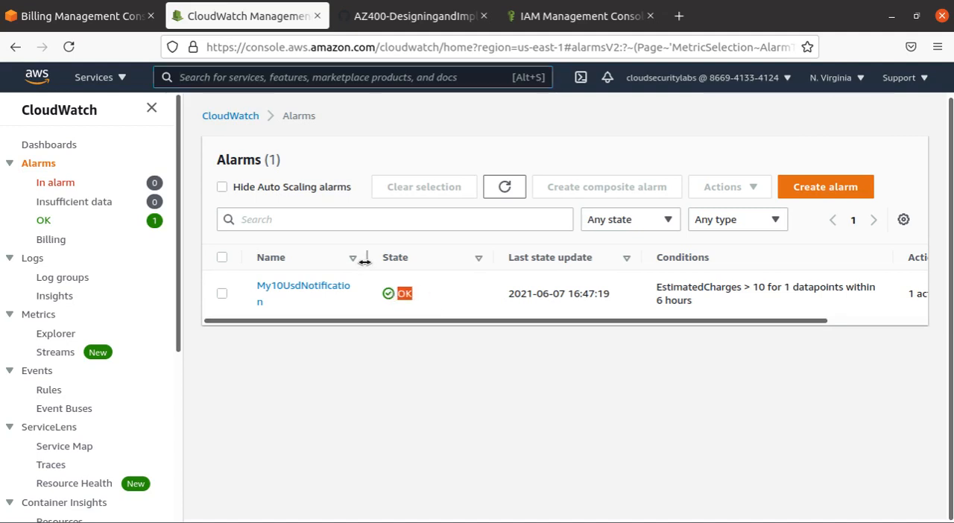
left_click_drag(368, 258, 399, 261)
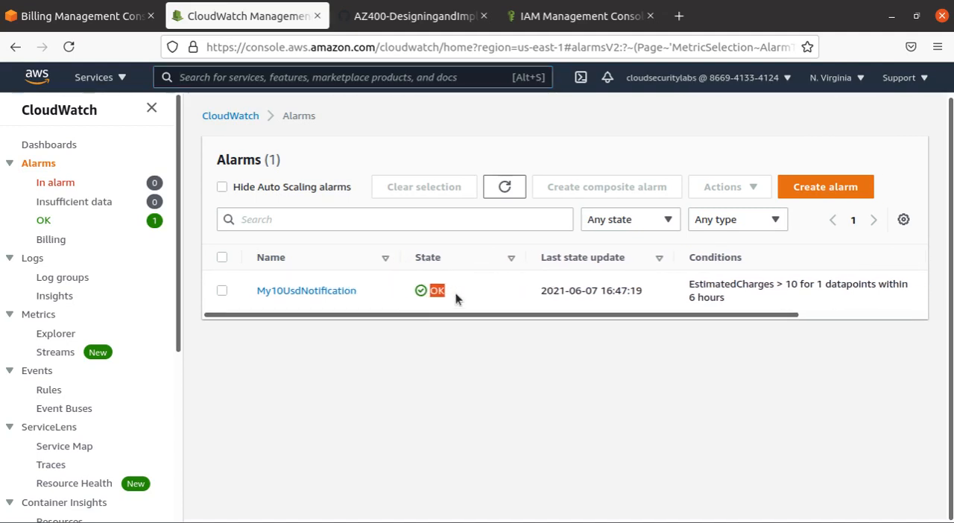
left_click(433, 319)
left_click(2, 227)
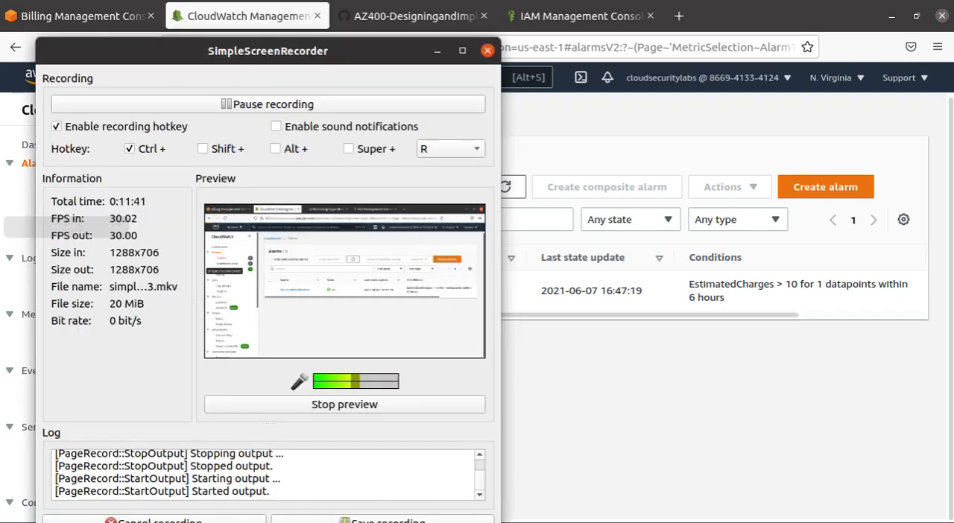